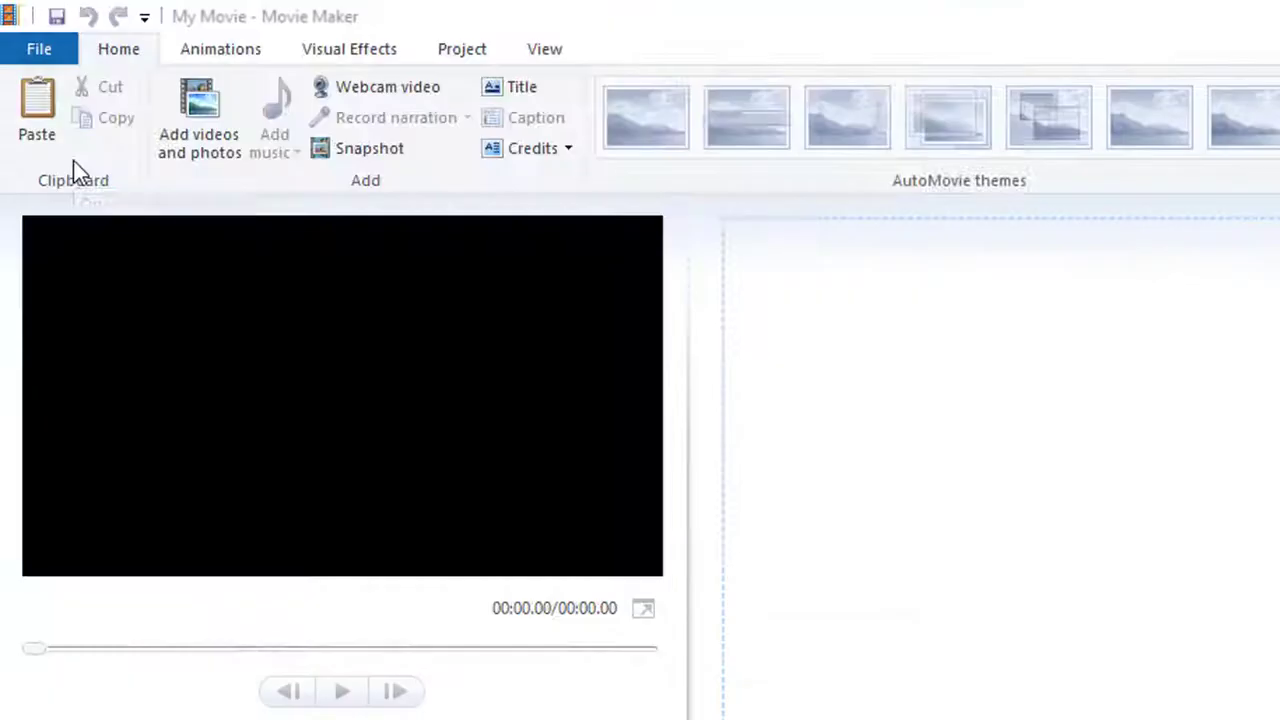
Open the Computer Video Project file from OneDrive, in the Video Production > Unit 3 > Computer Video folder
{"action": "scroll", "coordinate": [217, 196], "scroll_direction": "down", "scroll_amount": 1}
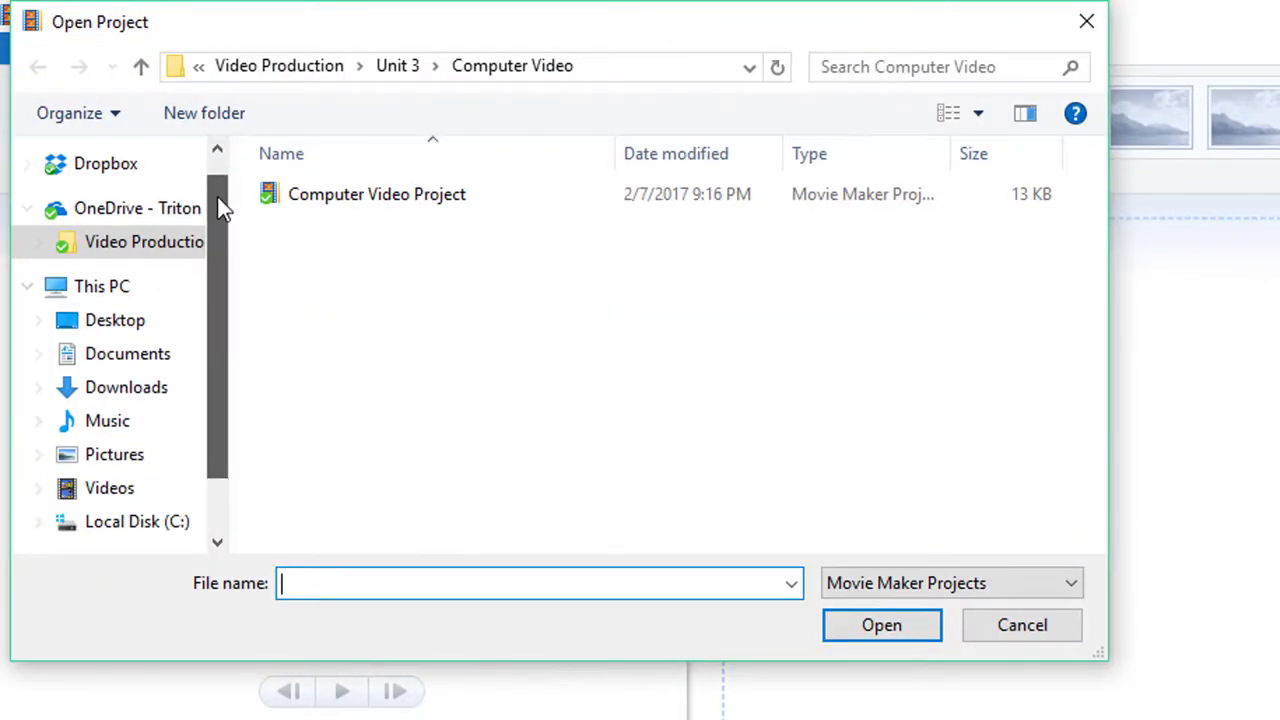
{"action": "scroll", "coordinate": [215, 172], "scroll_direction": "up", "scroll_amount": 1}
{"action": "left_click", "coordinate": [145, 268]}
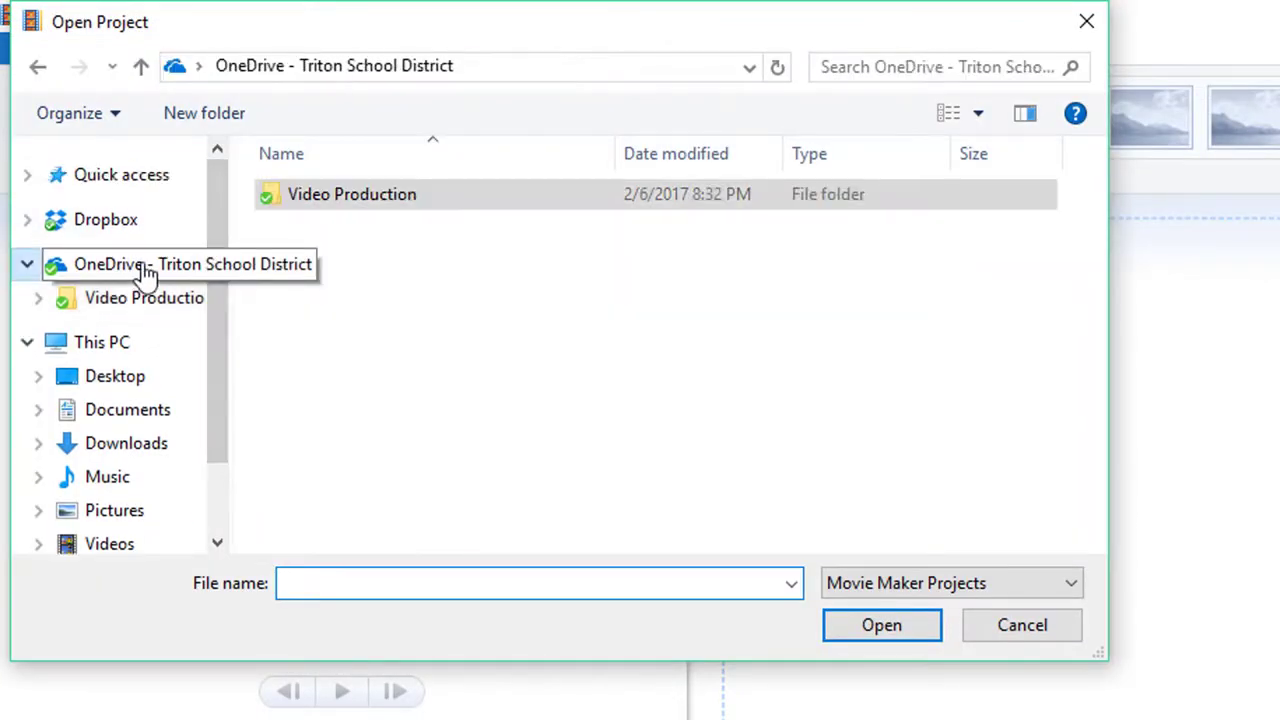
{"action": "double_click", "coordinate": [331, 200]}
{"action": "left_click", "coordinate": [333, 200]}
{"action": "double_click", "coordinate": [331, 200]}
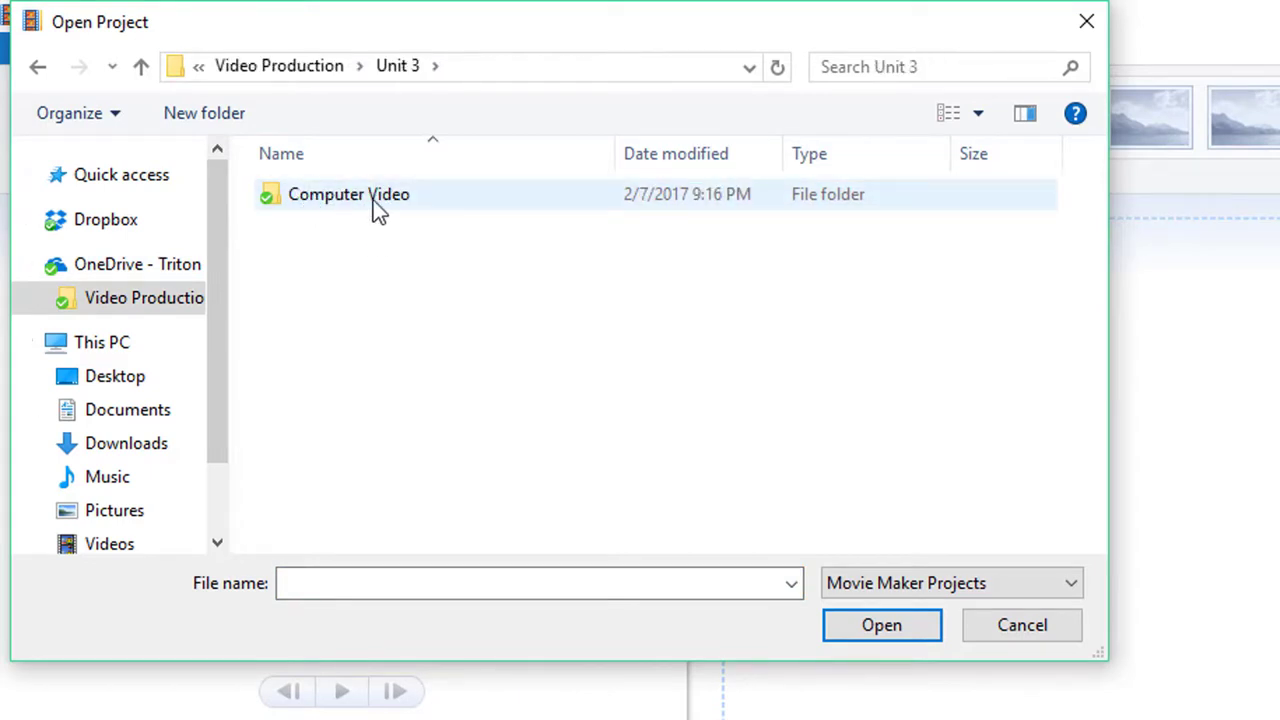
{"action": "double_click", "coordinate": [373, 200]}
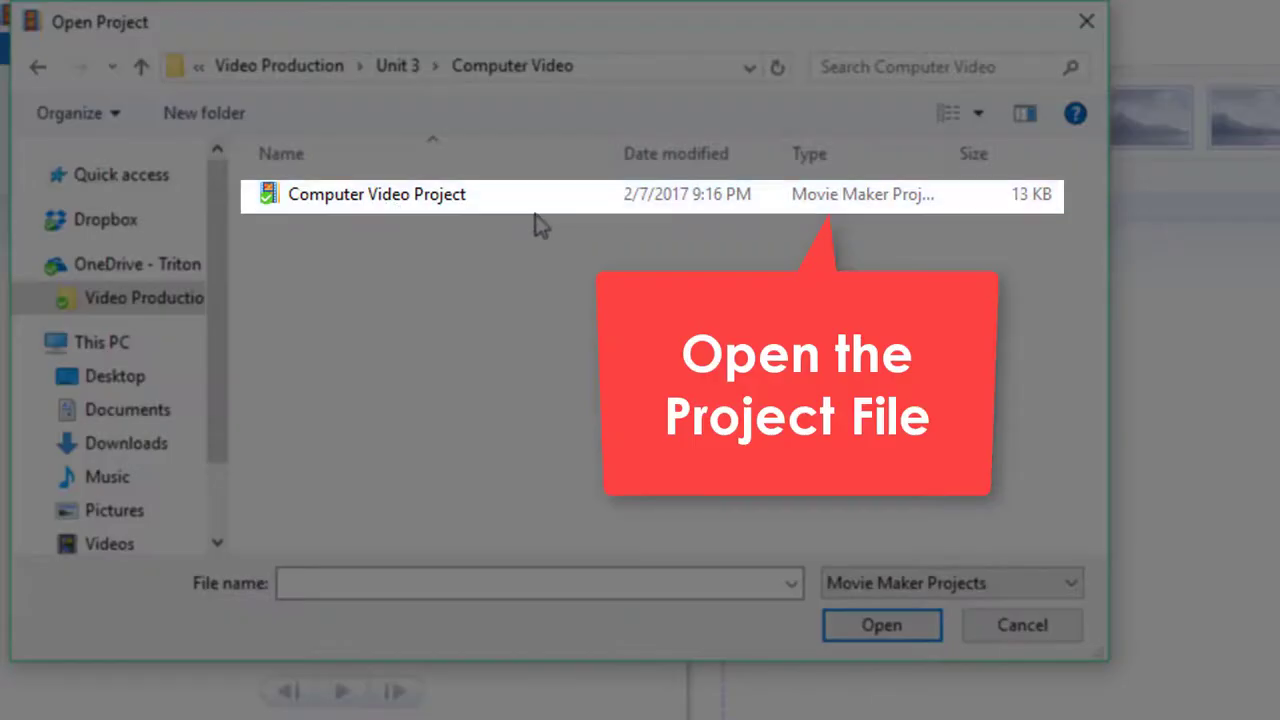
{"action": "left_click", "coordinate": [430, 200]}
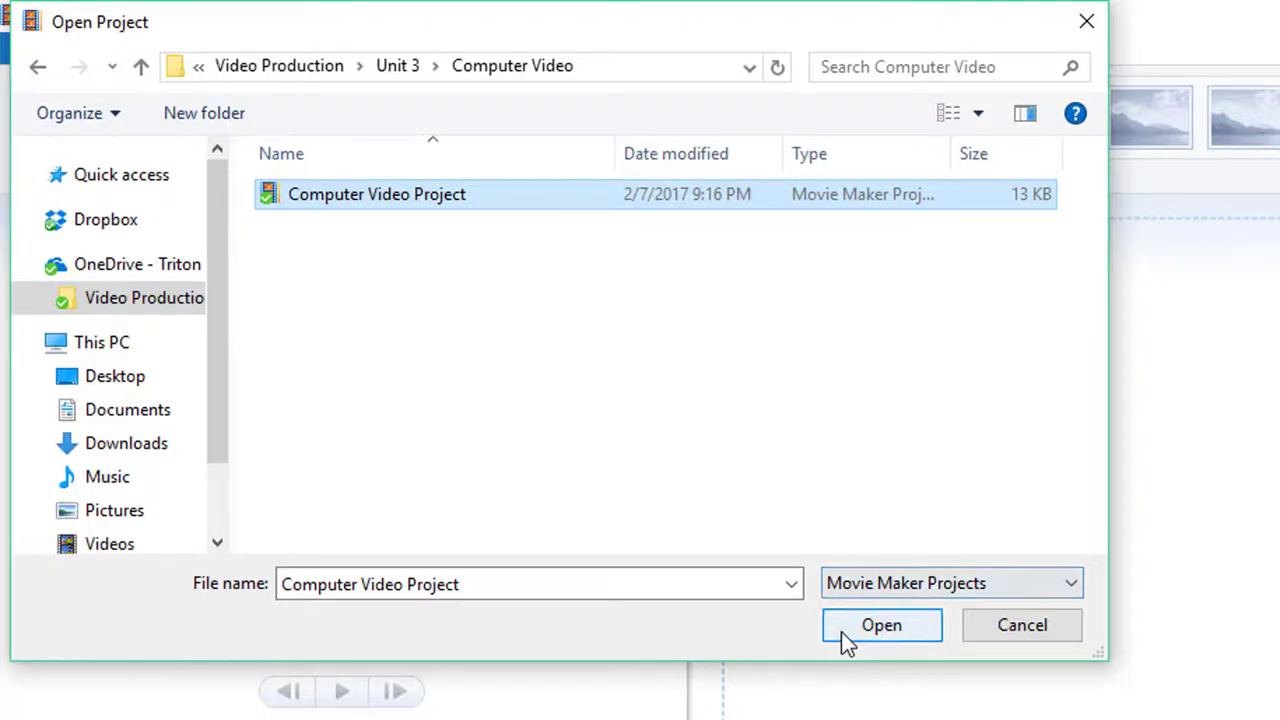
{"action": "left_click", "coordinate": [845, 630]}
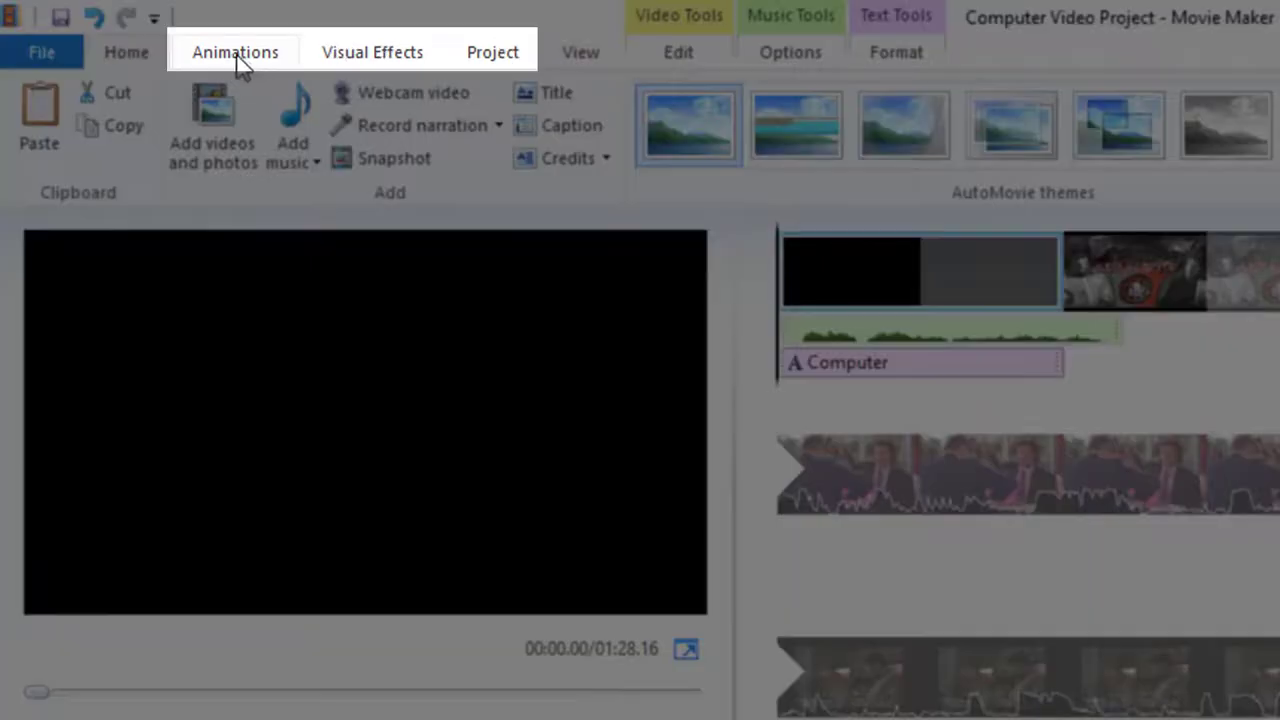
{"action": "left_click", "coordinate": [236, 54]}
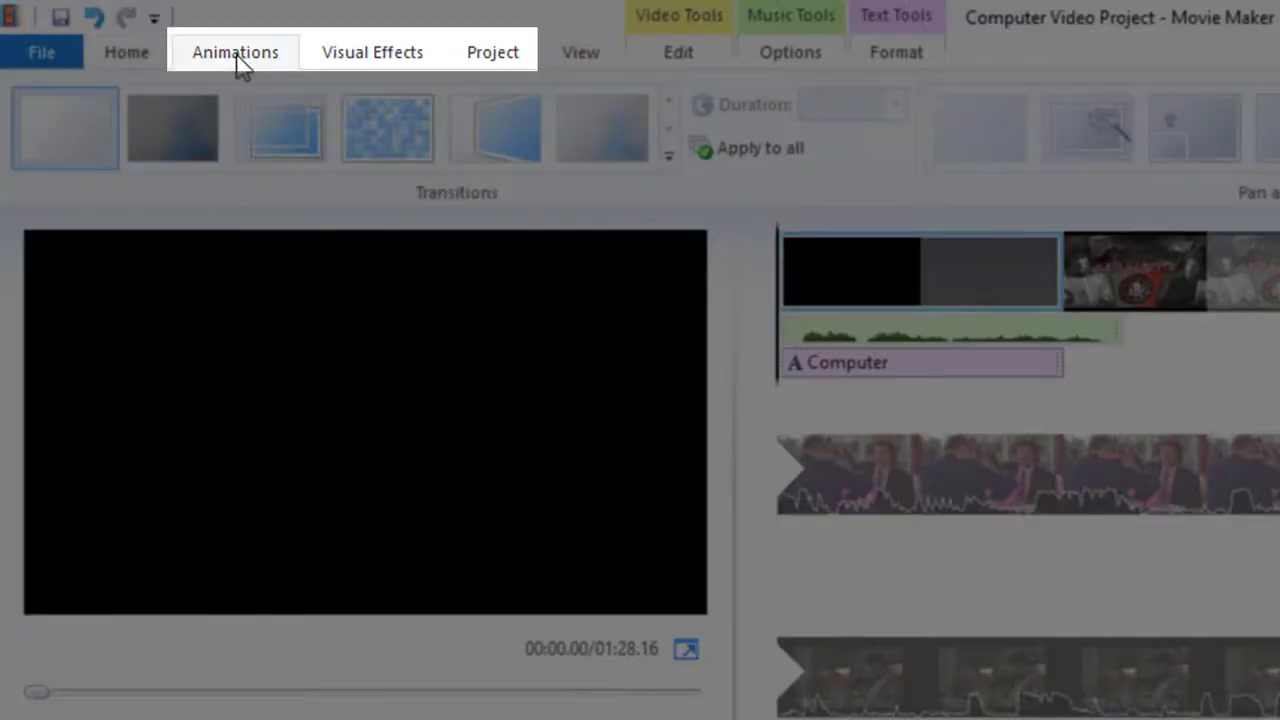
{"action": "left_click", "coordinate": [366, 62]}
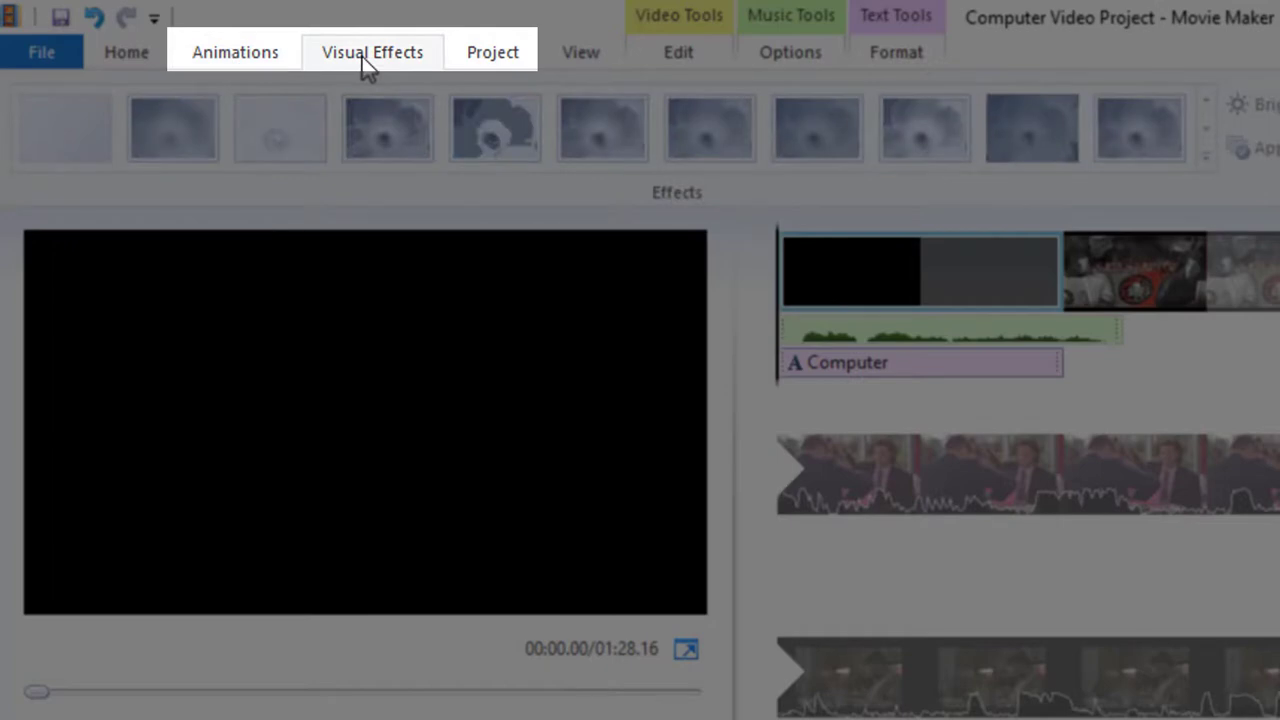
{"action": "left_click", "coordinate": [491, 57]}
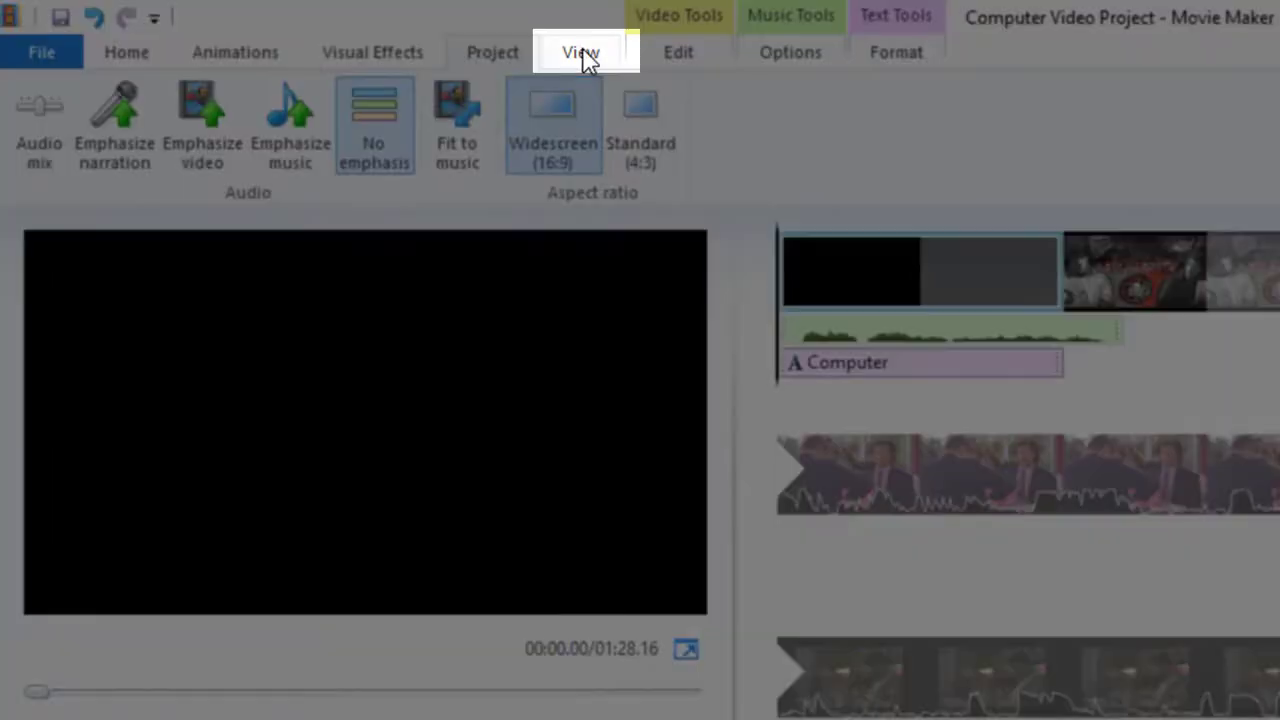
Zoom the timeline in one level and back out again
{"action": "left_click", "coordinate": [580, 56]}
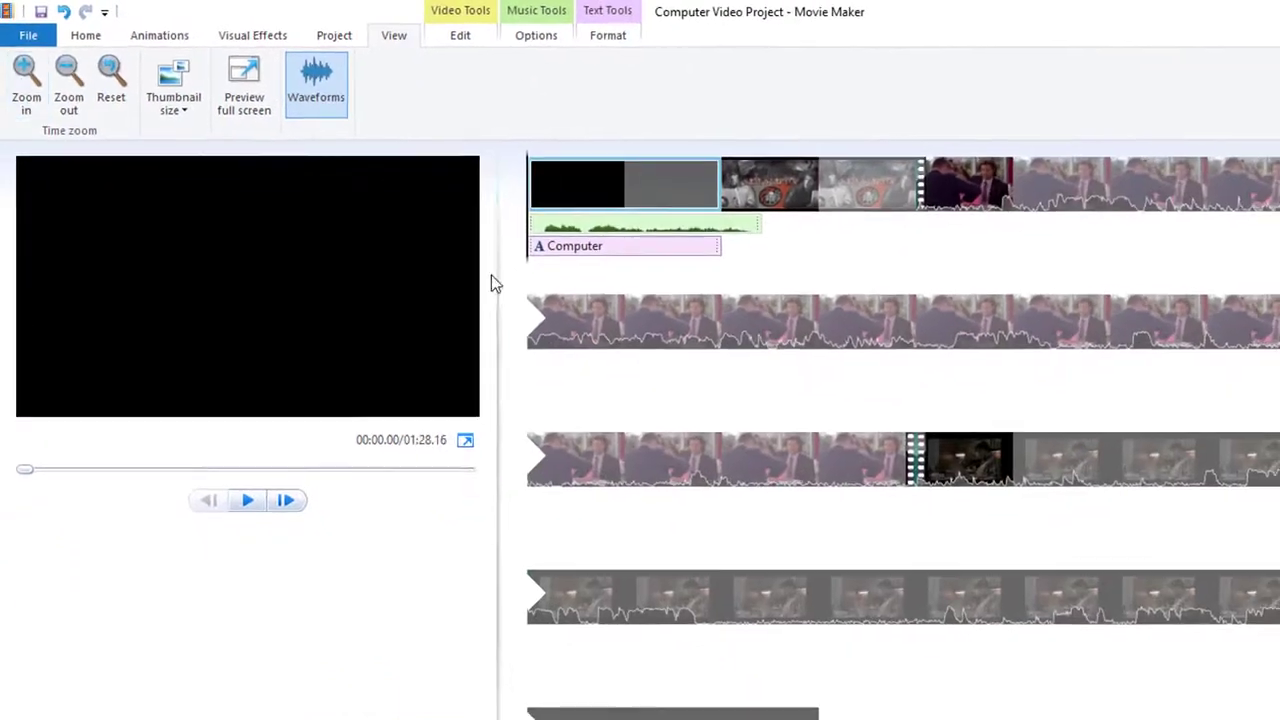
{"action": "left_click", "coordinate": [27, 85]}
{"action": "left_click", "coordinate": [72, 88]}
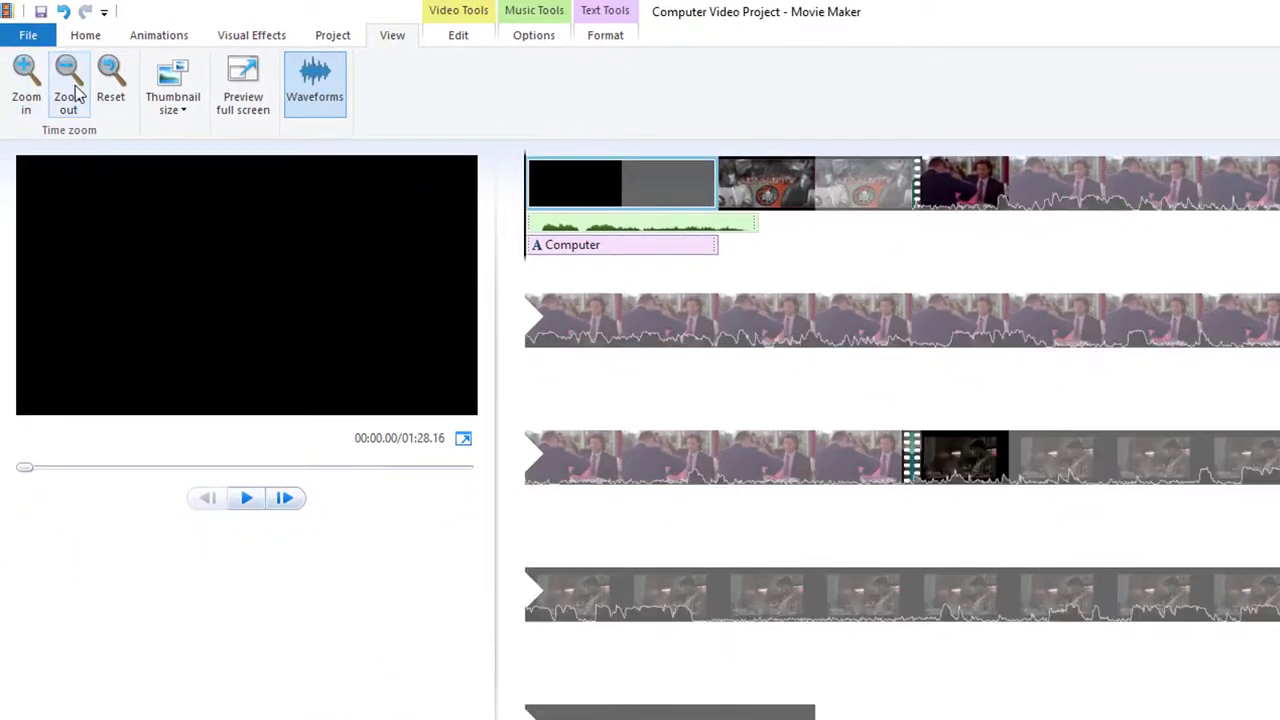
Try the Large icons thumbnail size on the timeline and return it to Small icons
{"action": "left_click", "coordinate": [178, 106]}
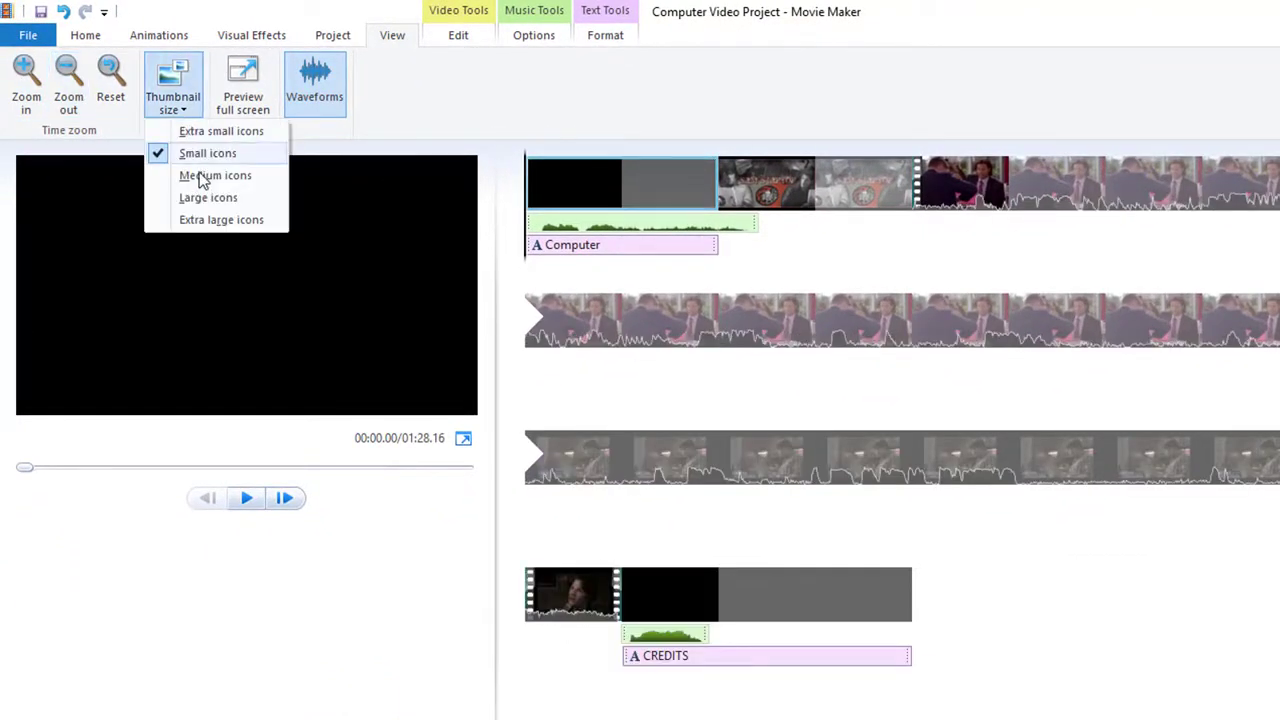
{"action": "left_click", "coordinate": [203, 197]}
{"action": "left_click", "coordinate": [172, 90]}
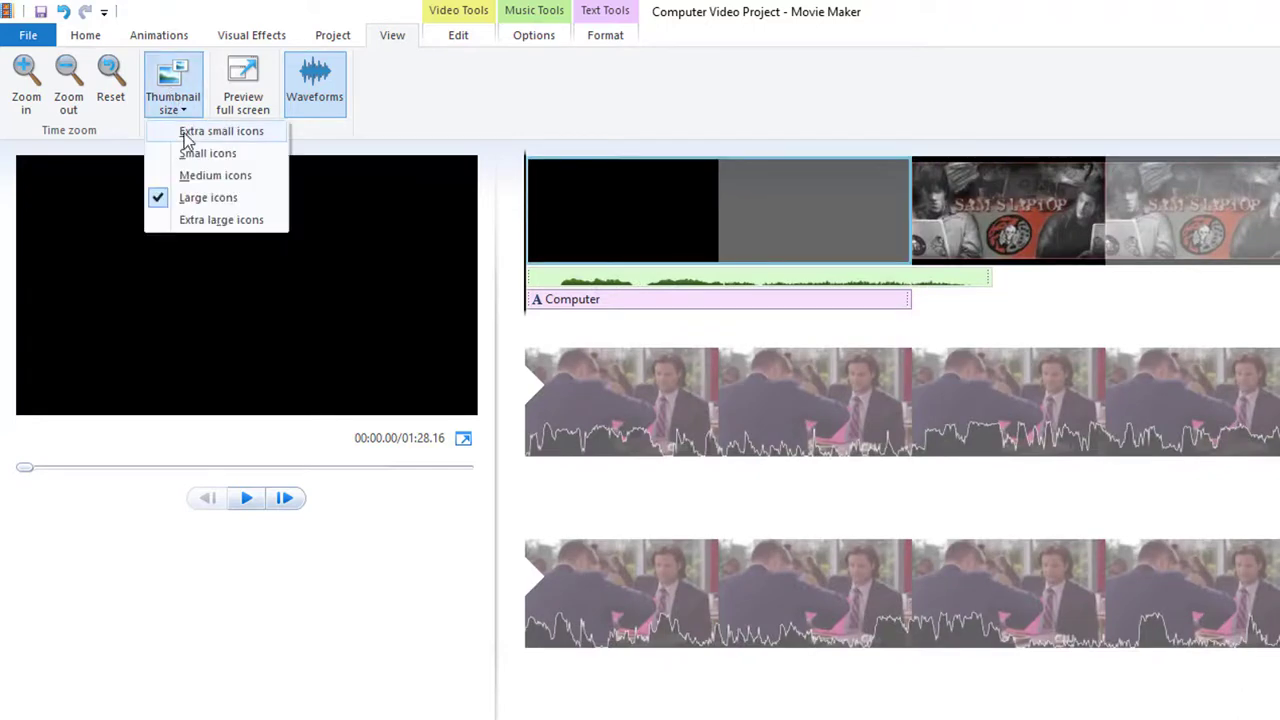
{"action": "left_click", "coordinate": [200, 153]}
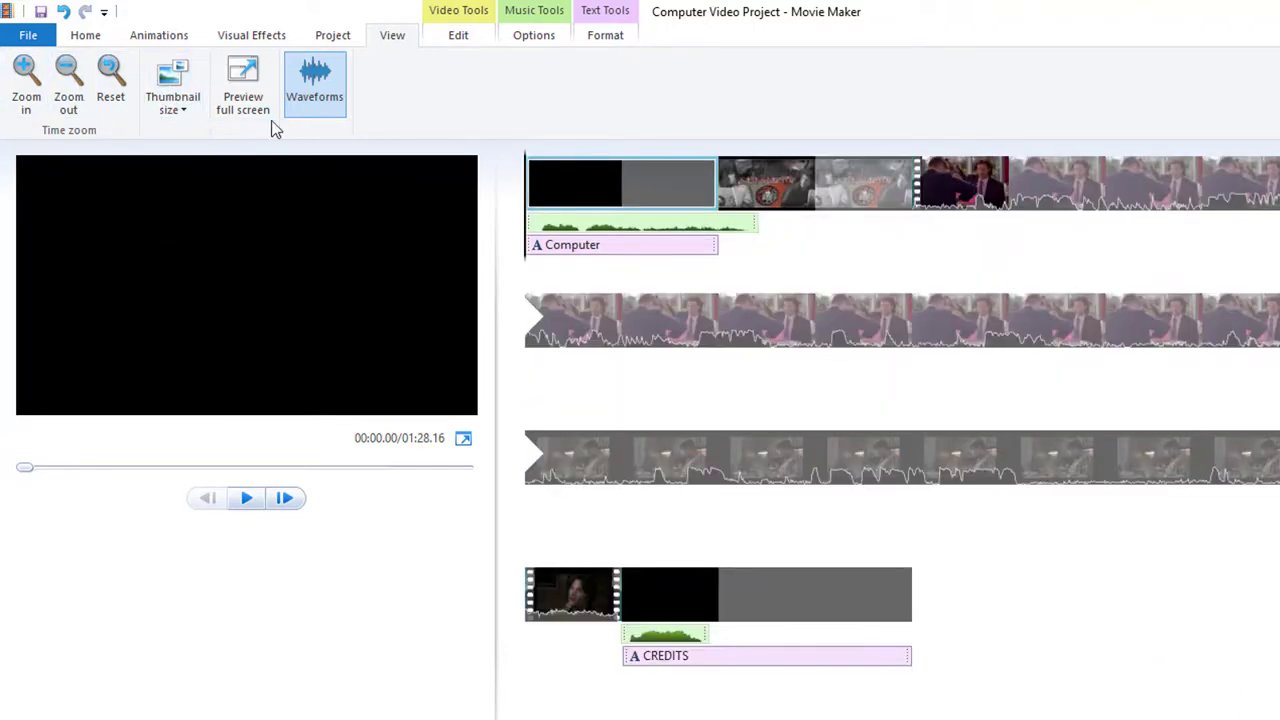
Increase the timeline's time zoom slightly, and try Medium icons for the thumbnails before going back to Small icons
{"action": "left_click", "coordinate": [85, 35]}
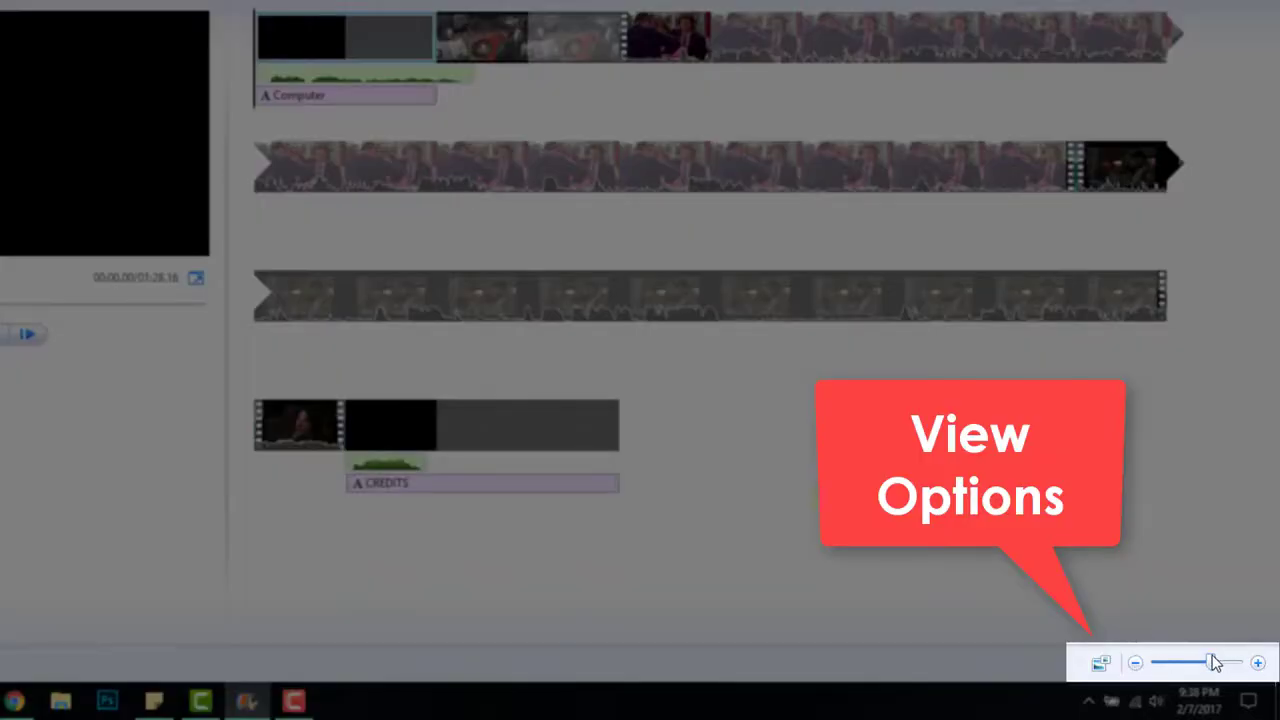
{"action": "mouse_move", "coordinate": [1213, 662]}
{"action": "left_mouse_down"}
{"action": "mouse_move", "coordinate": [1202, 660]}
{"action": "mouse_move", "coordinate": [1222, 662]}
{"action": "left_mouse_up"}
{"action": "left_click", "coordinate": [1101, 663]}
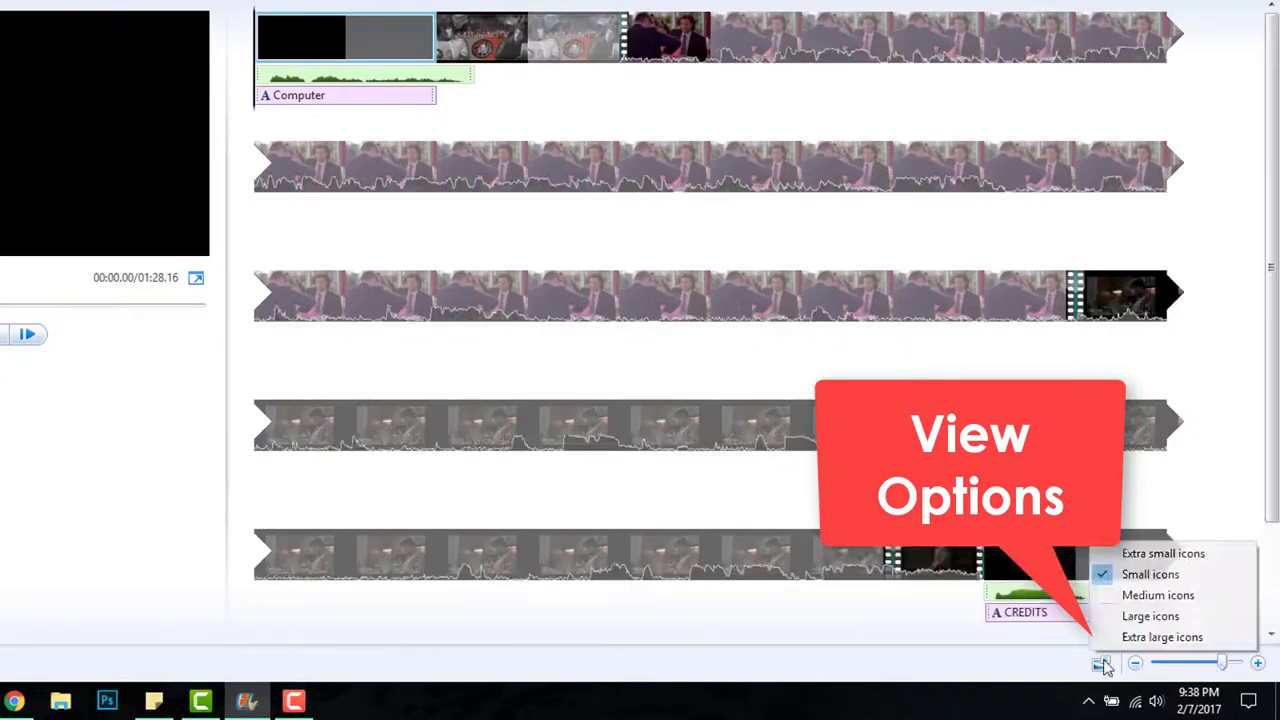
{"action": "left_click", "coordinate": [1141, 596]}
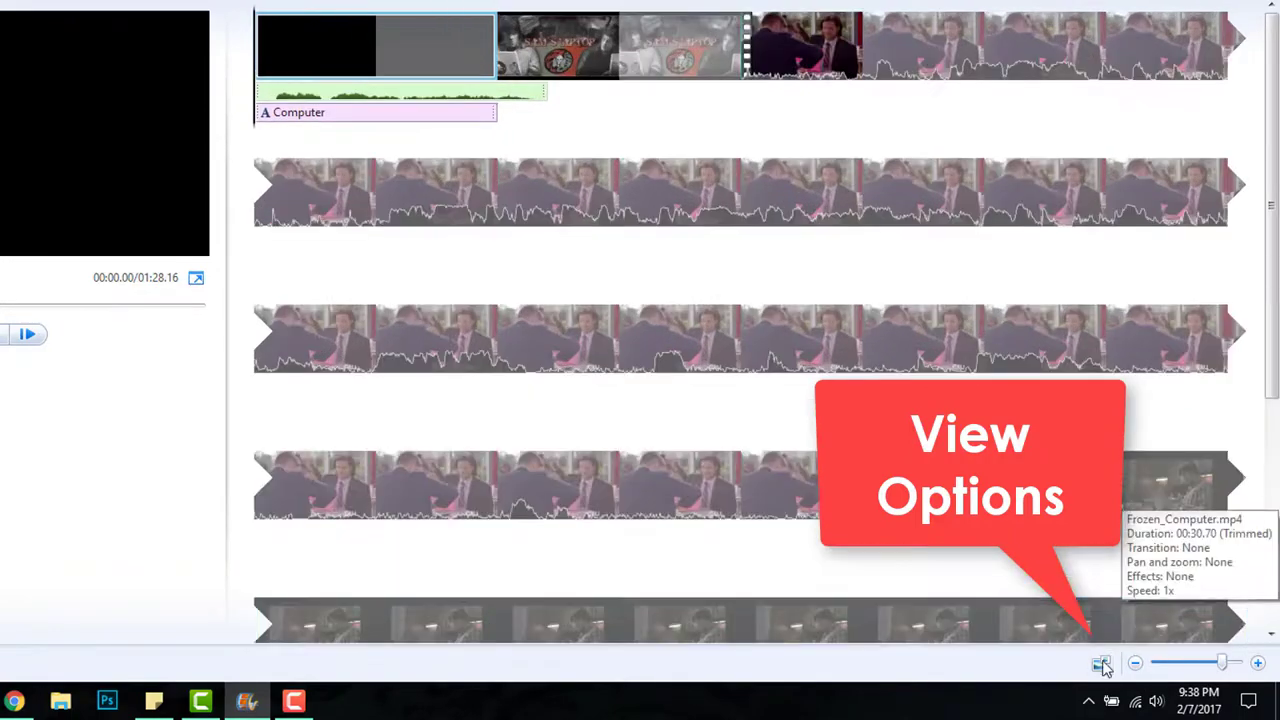
{"action": "left_click", "coordinate": [1103, 667]}
{"action": "left_click", "coordinate": [1115, 580]}
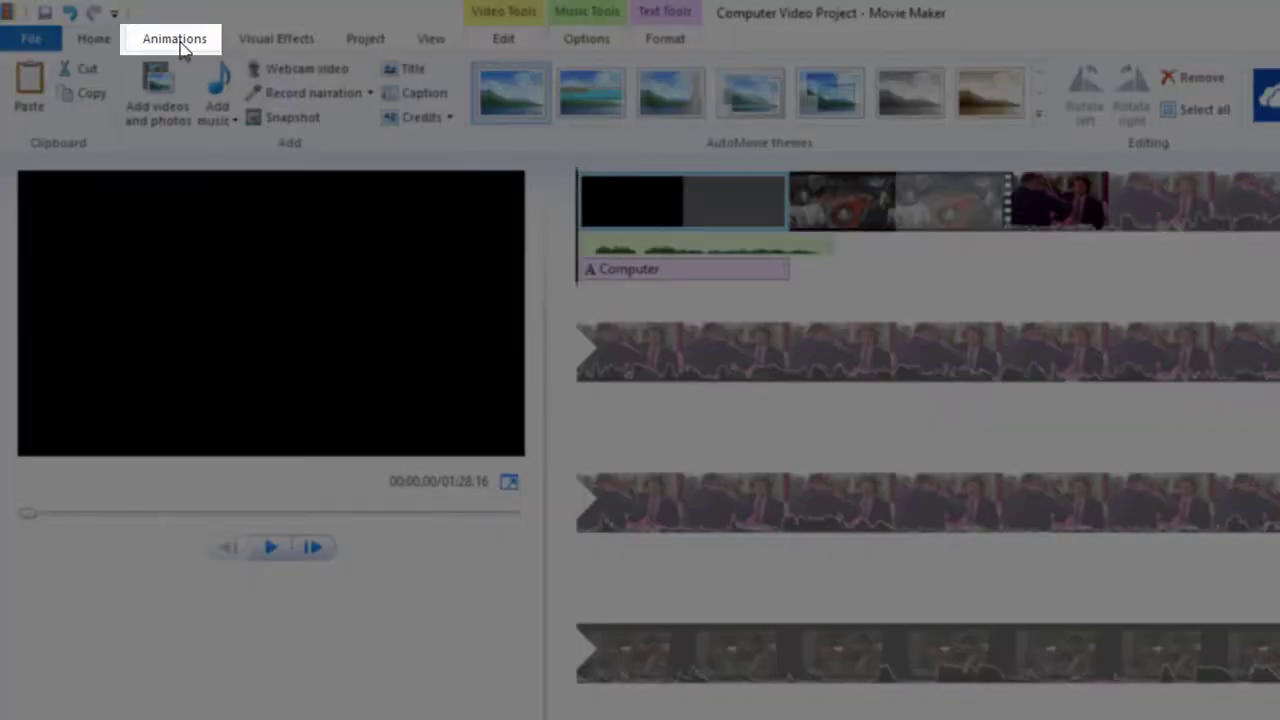
Apply the Cinematic - fade through gray transition to the opening Computer Video title clip
{"action": "left_click", "coordinate": [180, 46]}
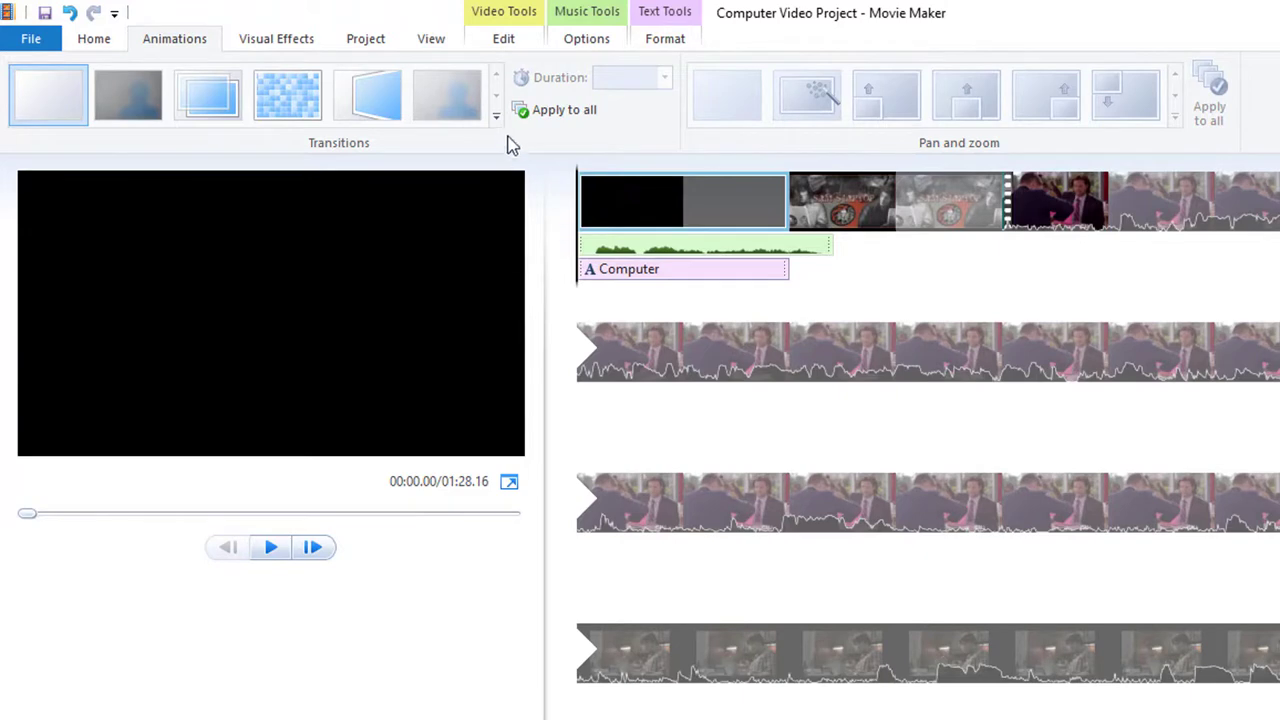
{"action": "mouse_move", "coordinate": [133, 106]}
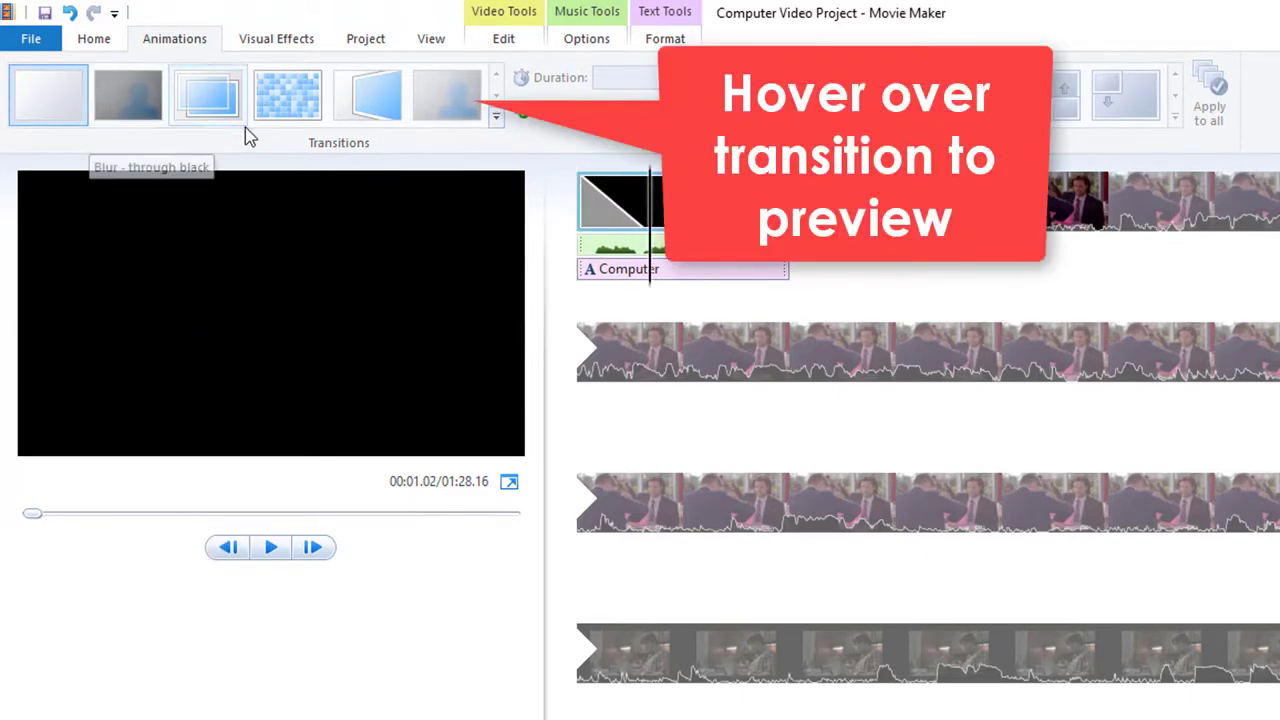
{"action": "left_click", "coordinate": [496, 117]}
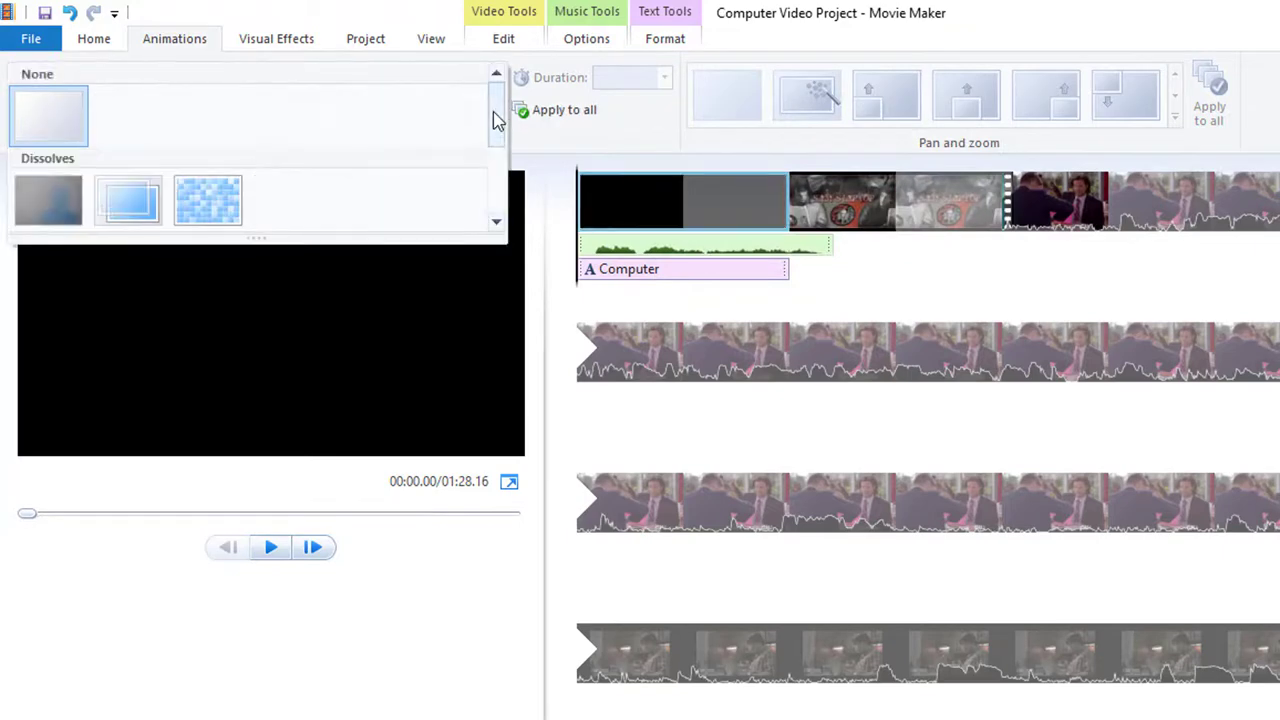
{"action": "scroll", "coordinate": [497, 128], "scroll_direction": "down", "scroll_amount": 1}
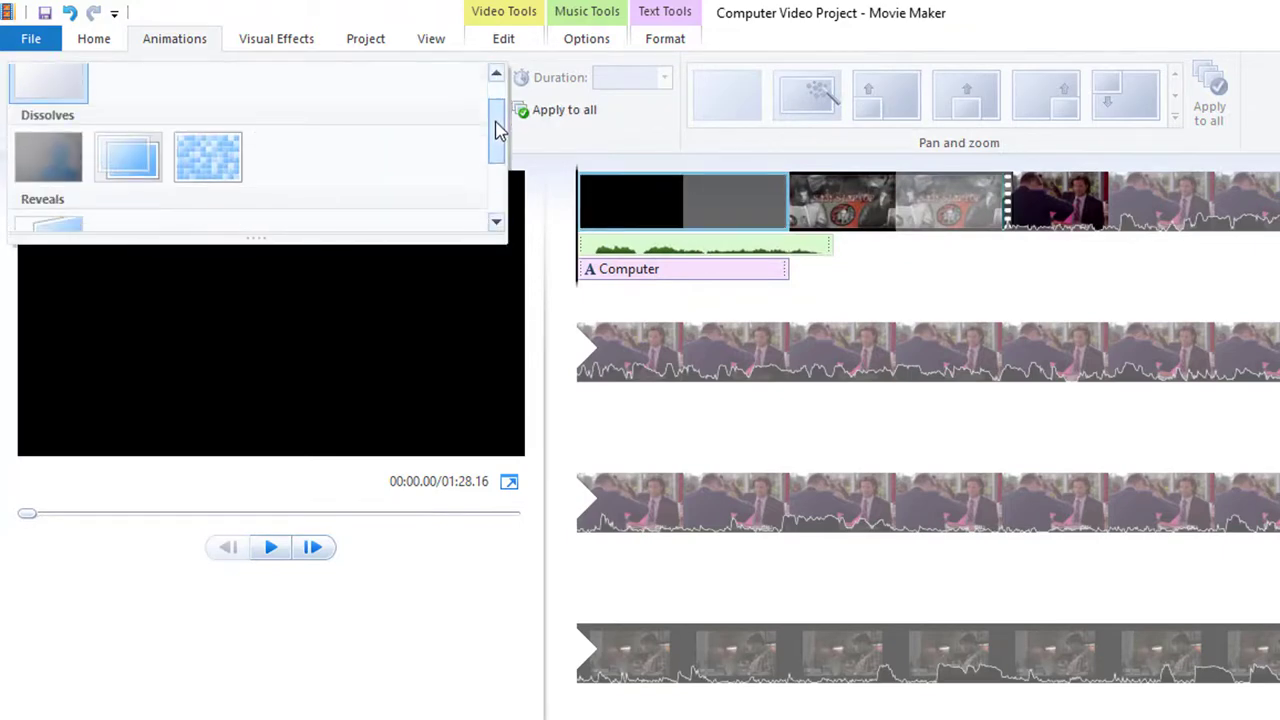
{"action": "left_click_drag", "start_coordinate": [497, 128], "coordinate": [493, 192]}
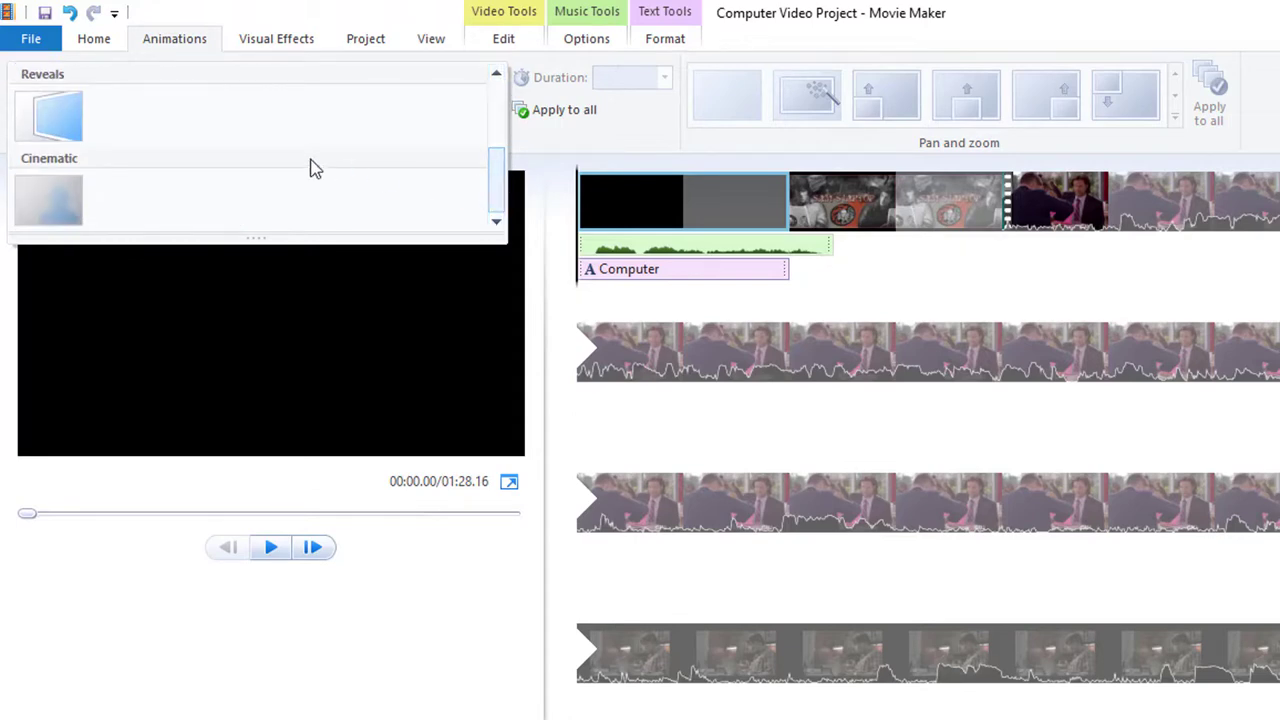
{"action": "left_click", "coordinate": [55, 125]}
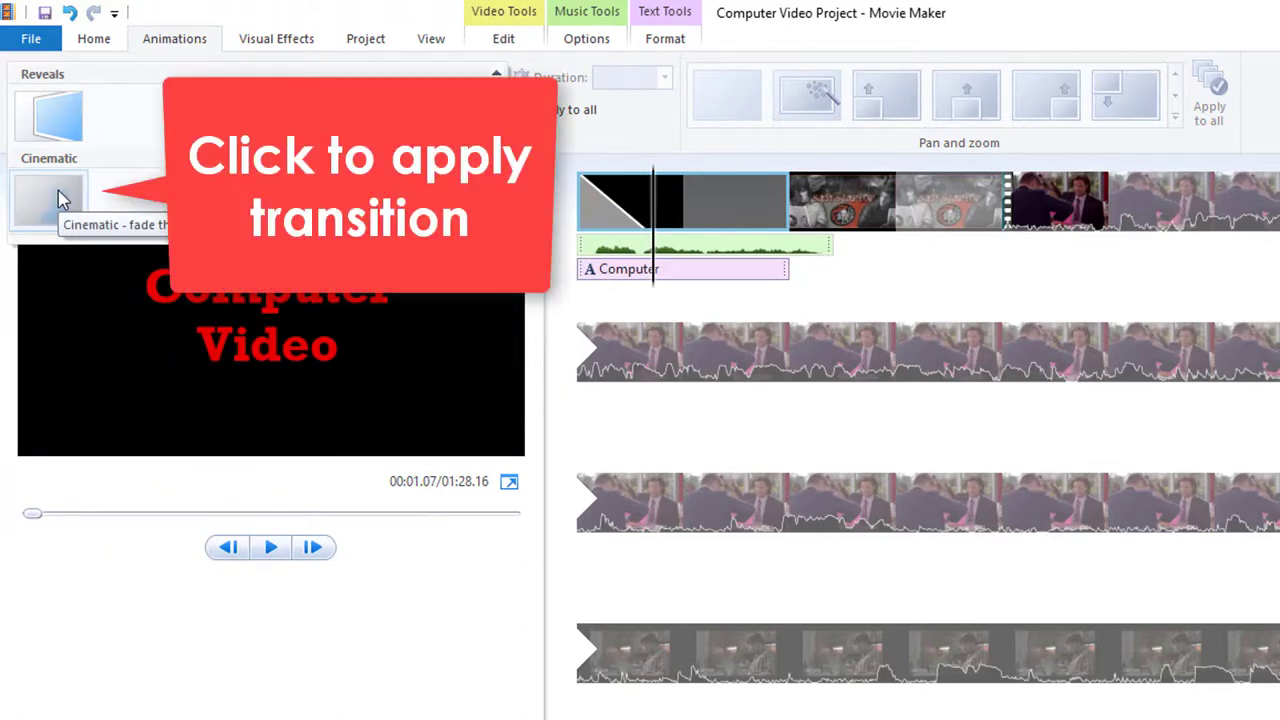
{"action": "left_click", "coordinate": [58, 195]}
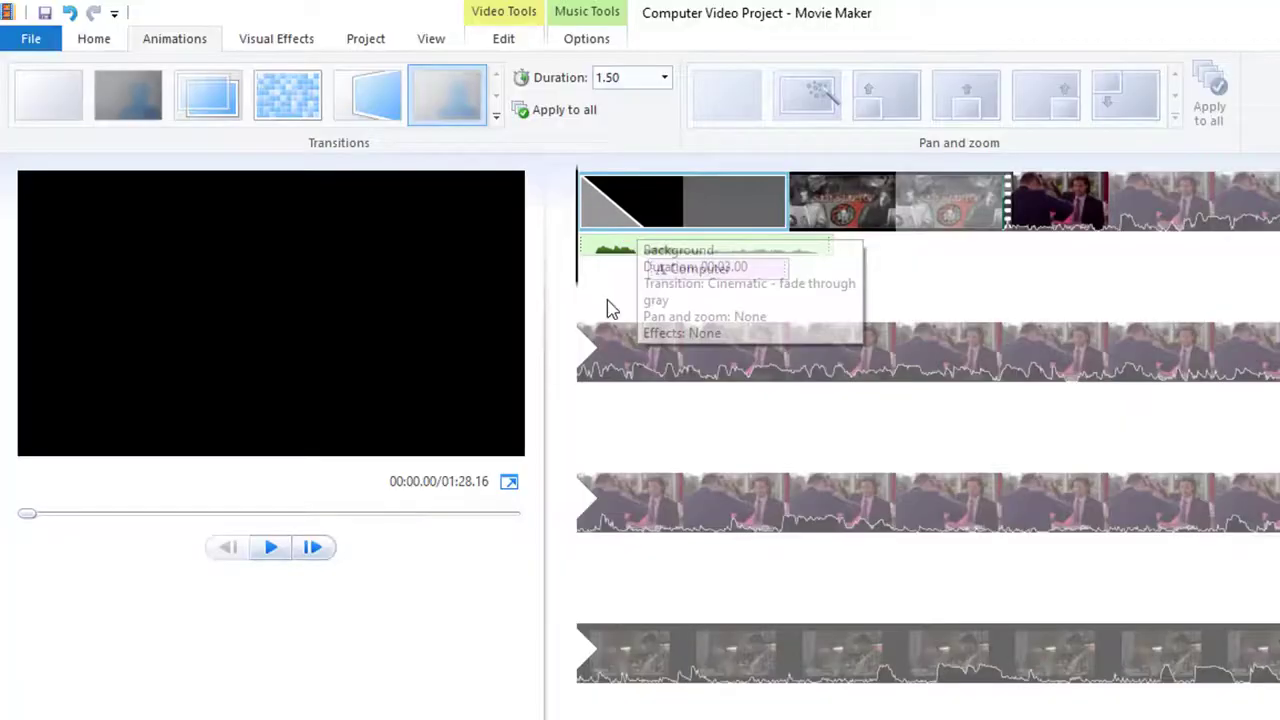
Scrub the playhead into the title clip's opening transition and return it to the start of the movie
{"action": "left_click", "coordinate": [591, 287]}
{"action": "left_click", "coordinate": [593, 287]}
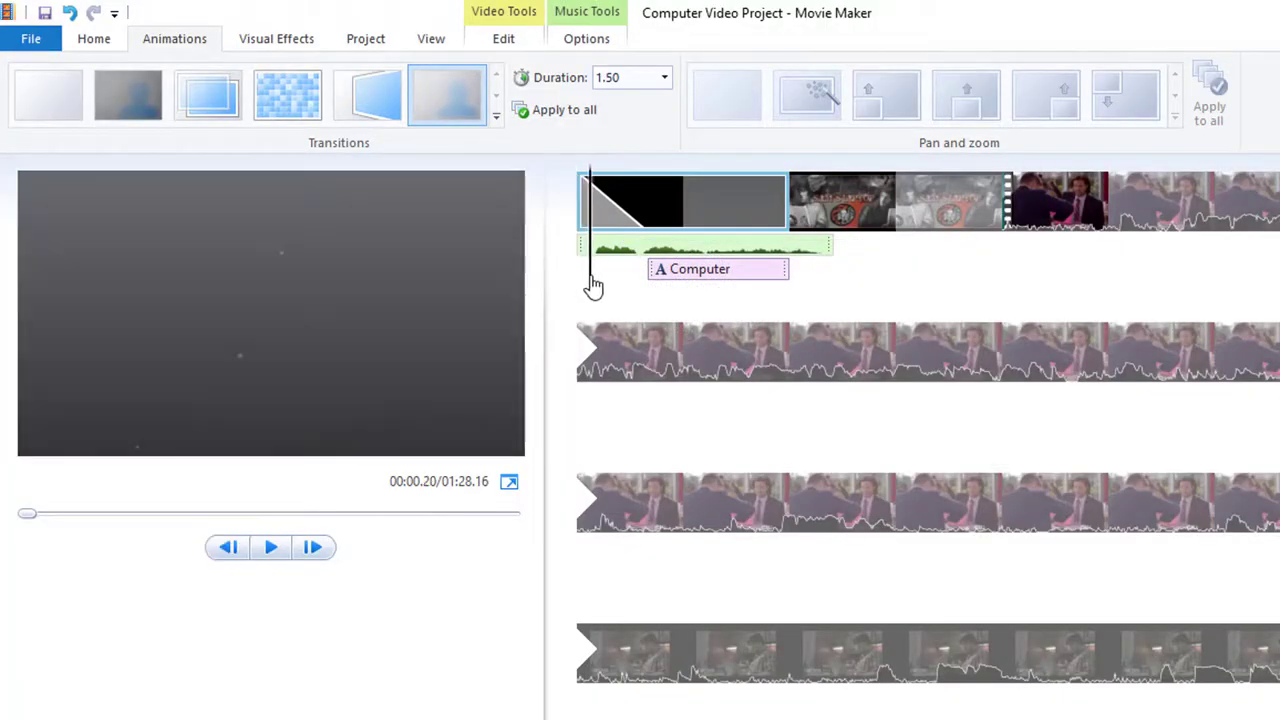
{"action": "mouse_move", "coordinate": [594, 287]}
{"action": "left_mouse_down"}
{"action": "mouse_move", "coordinate": [746, 283]}
{"action": "mouse_move", "coordinate": [574, 285]}
{"action": "left_mouse_up"}
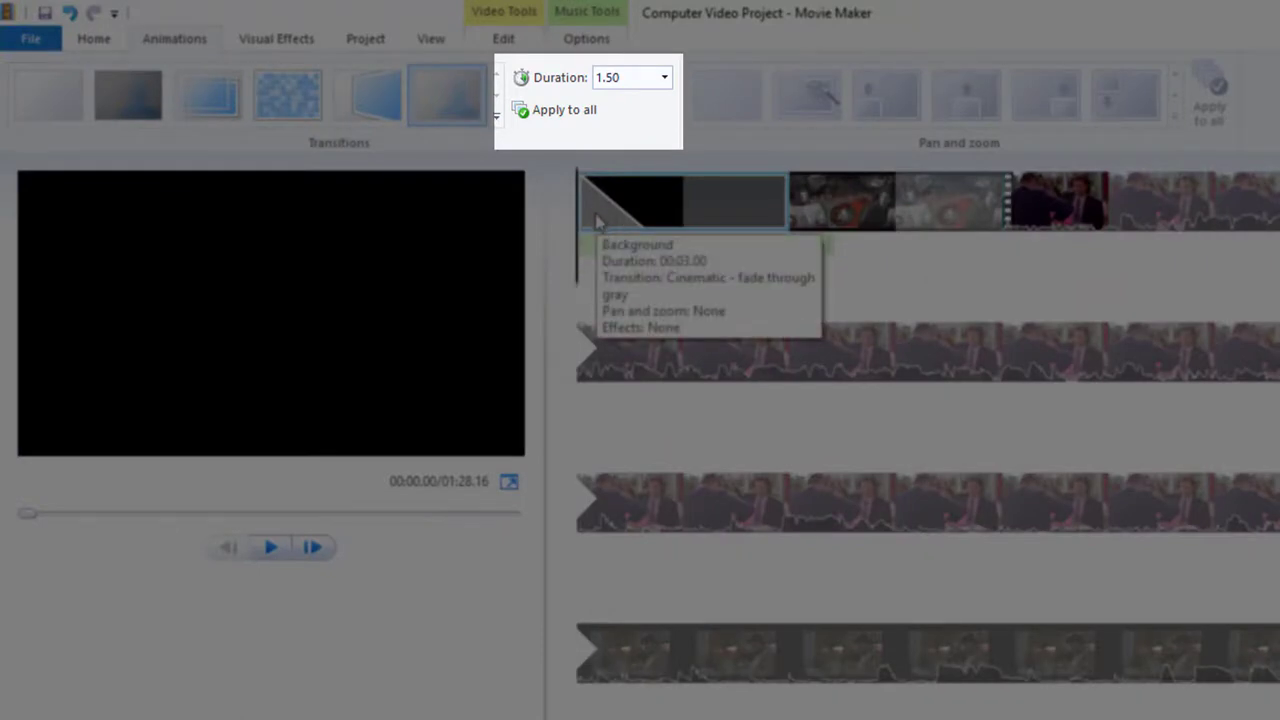
Set the title clip's transition duration to 1.00 and play the opening to check it
{"action": "left_click", "coordinate": [665, 78]}
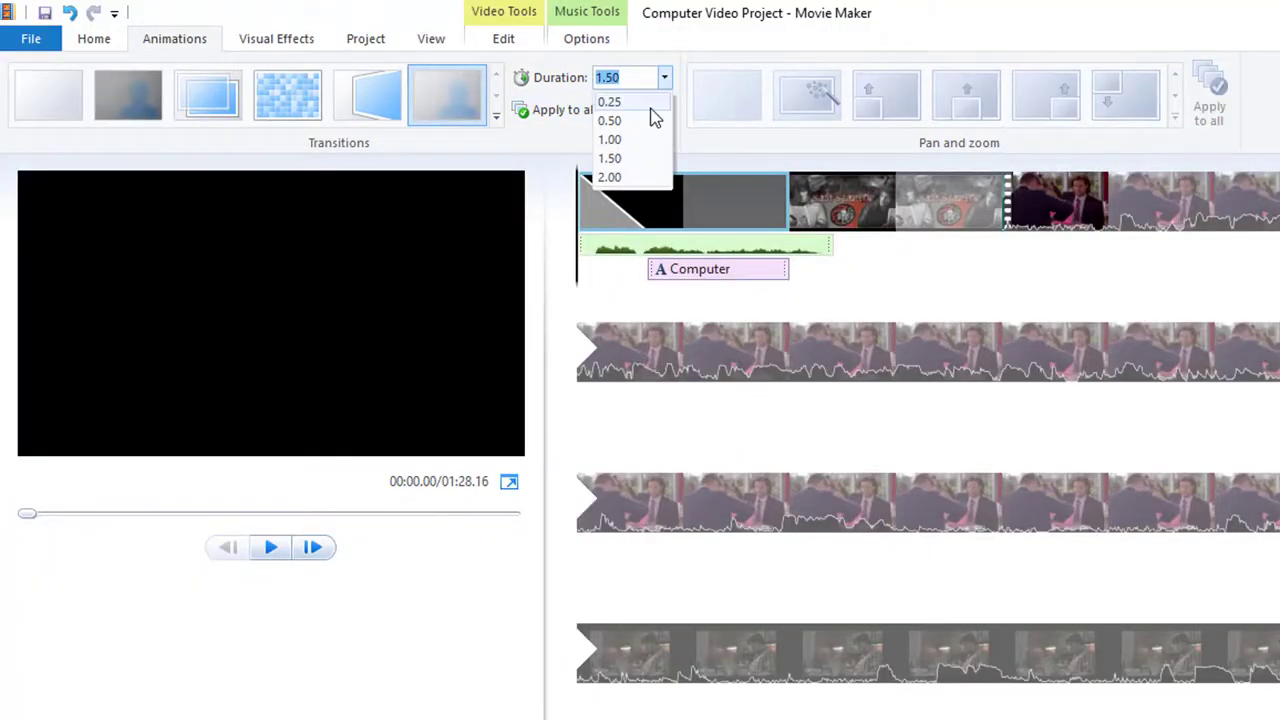
{"action": "left_click", "coordinate": [610, 120]}
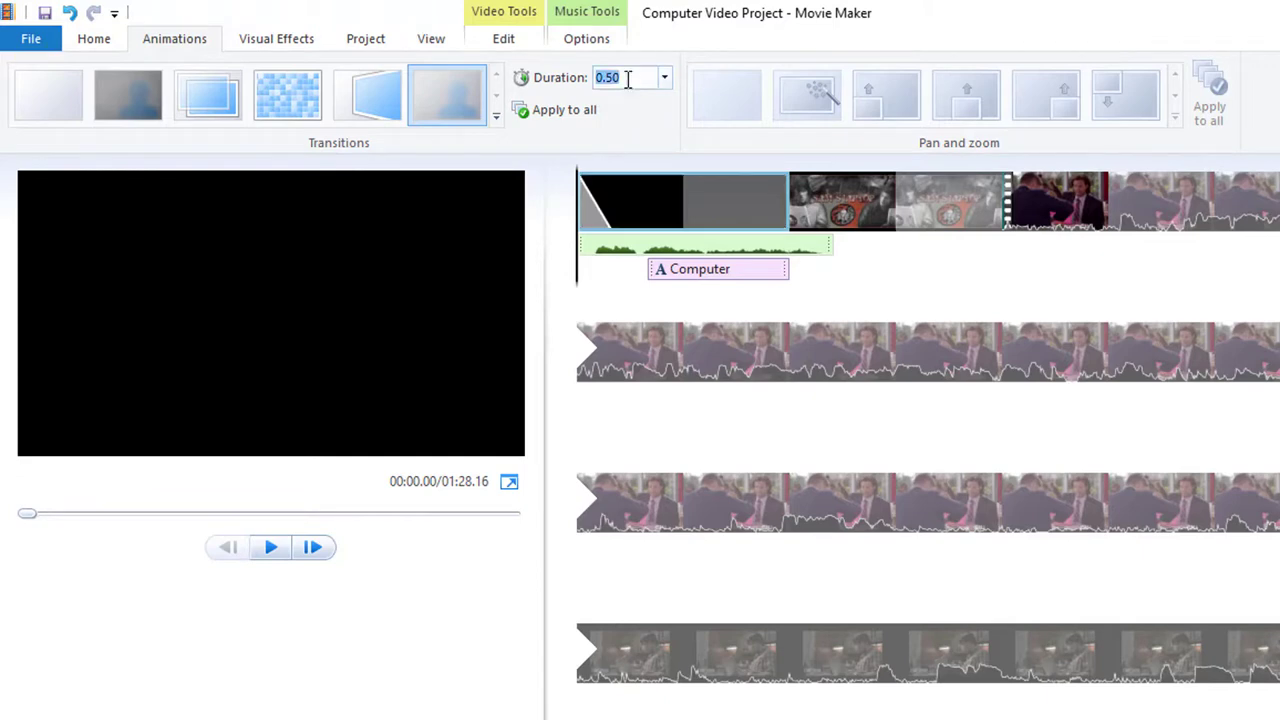
{"action": "key", "text": "Return"}
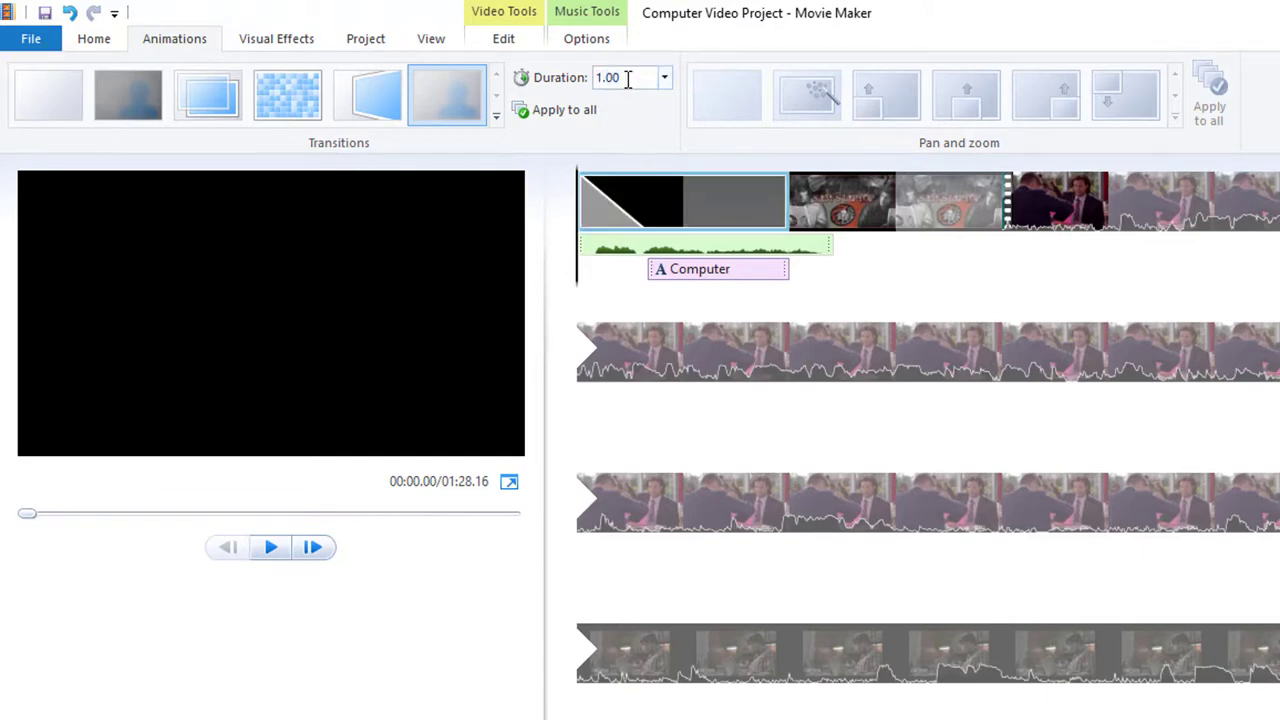
{"action": "left_click", "coordinate": [268, 549]}
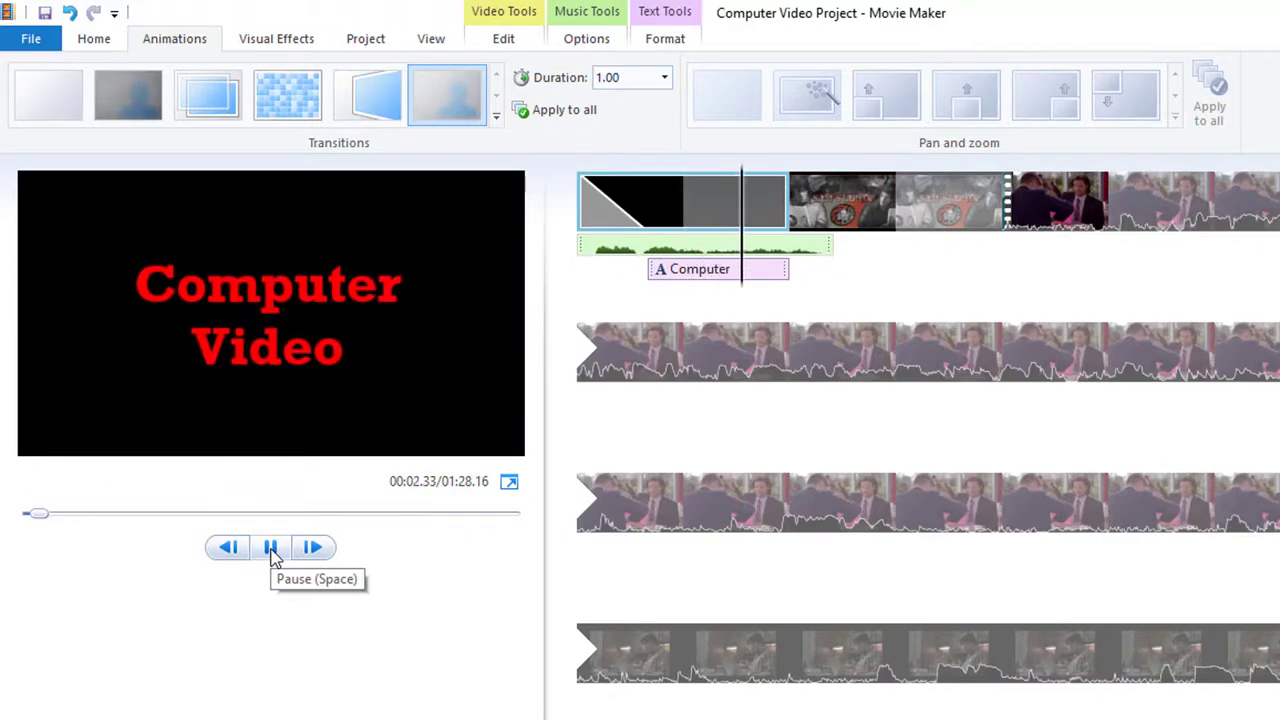
{"action": "left_click", "coordinate": [272, 553]}
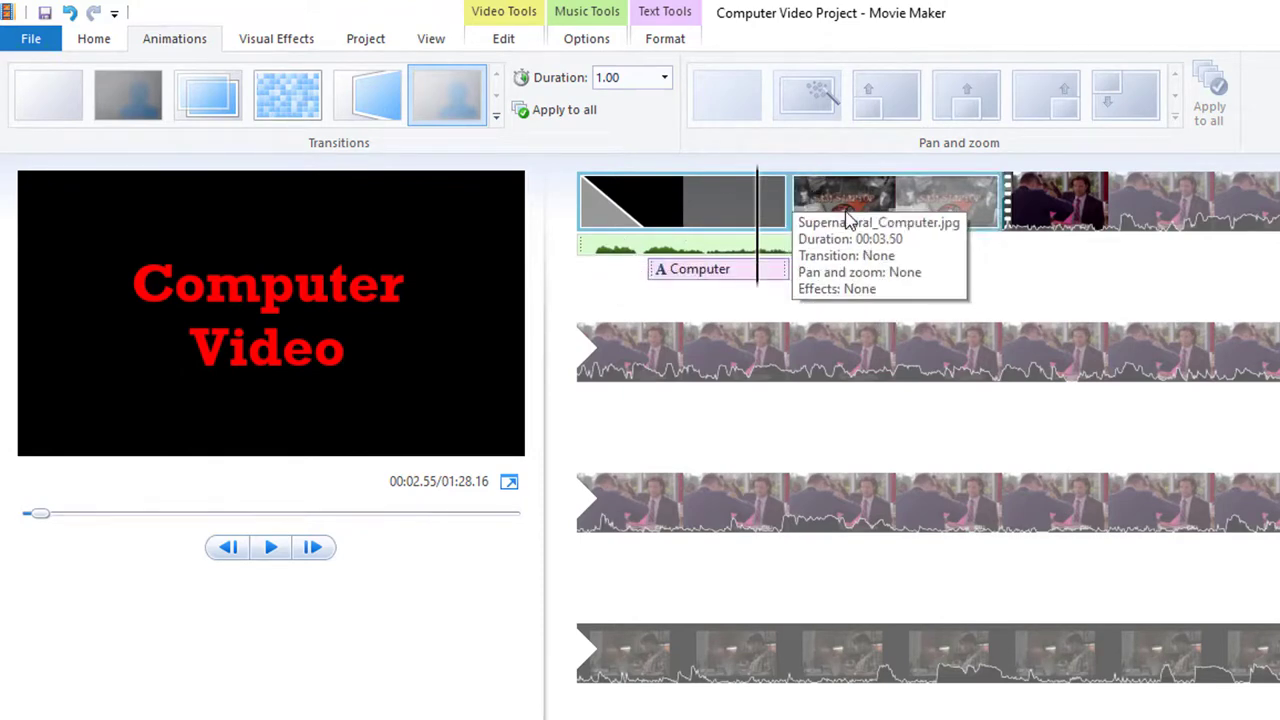
Browse the transition categories for the Supernatural_Computer.jpg clip and apply the Blur - through black transition to it
{"action": "mouse_move", "coordinate": [760, 265]}
{"action": "left_mouse_down"}
{"action": "mouse_move", "coordinate": [974, 271]}
{"action": "mouse_move", "coordinate": [770, 264]}
{"action": "left_mouse_up"}
{"action": "left_click", "coordinate": [814, 198]}
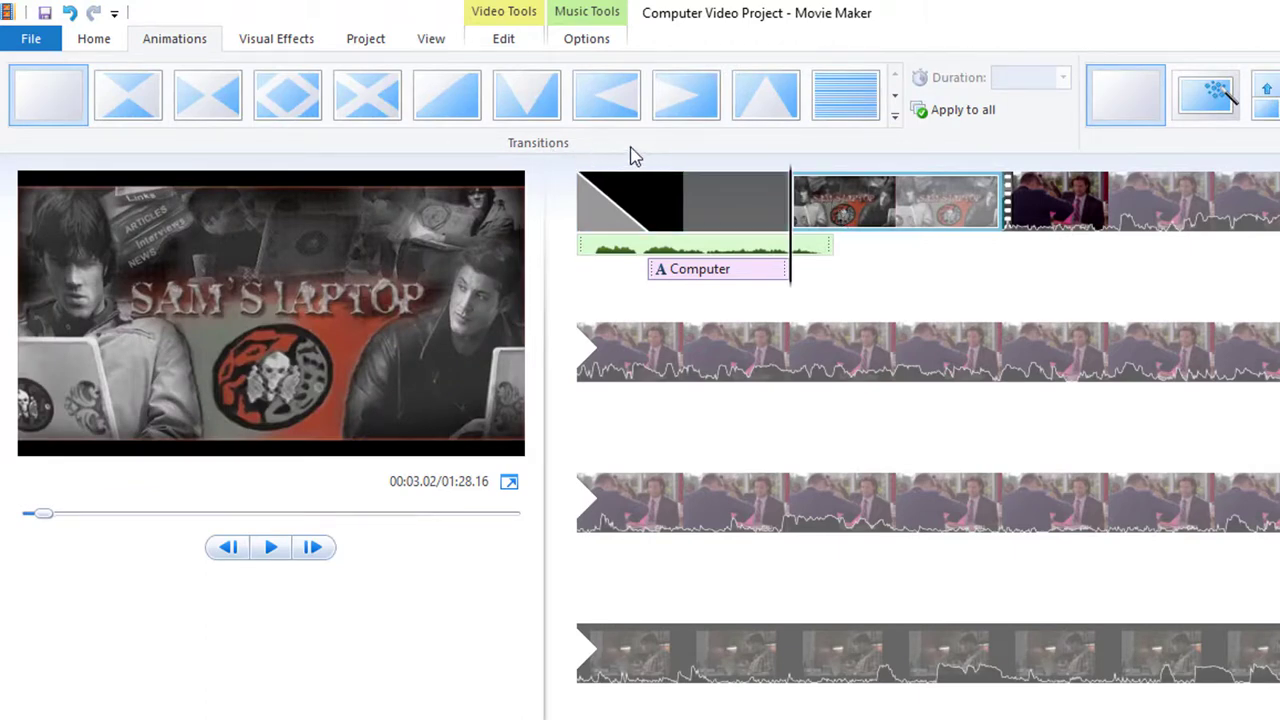
{"action": "left_click", "coordinate": [896, 119]}
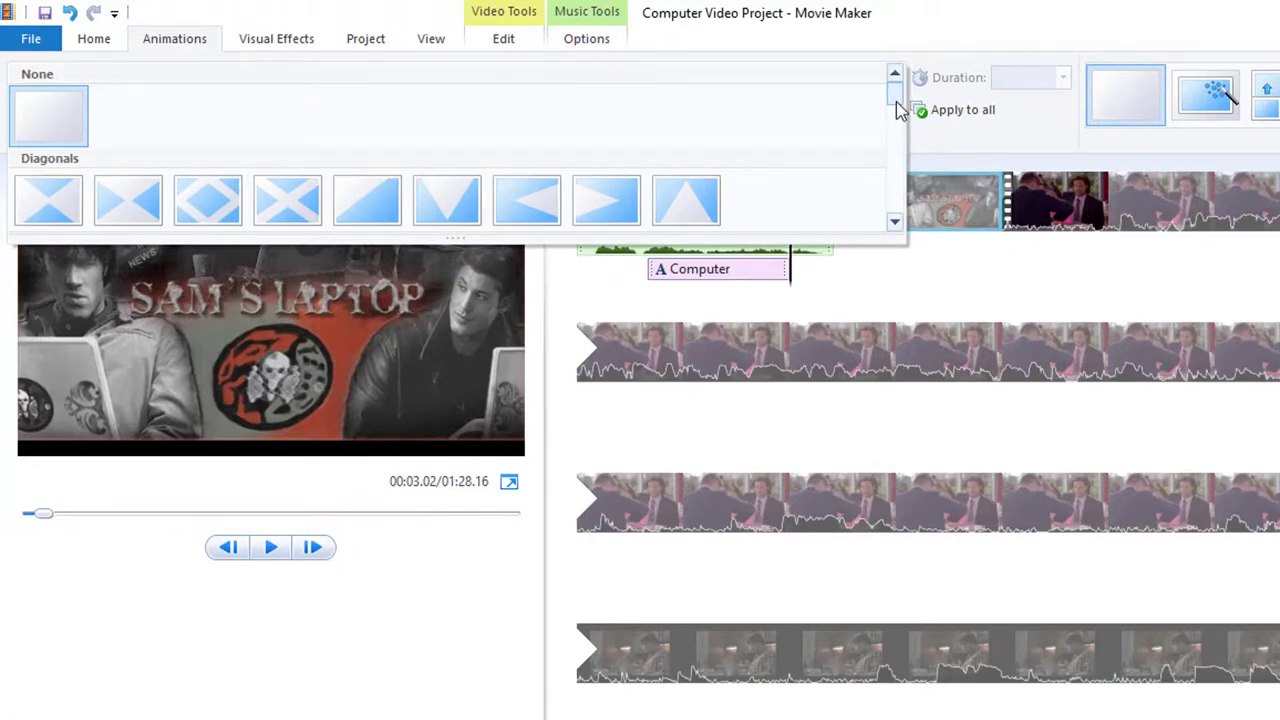
{"action": "left_click", "coordinate": [895, 223]}
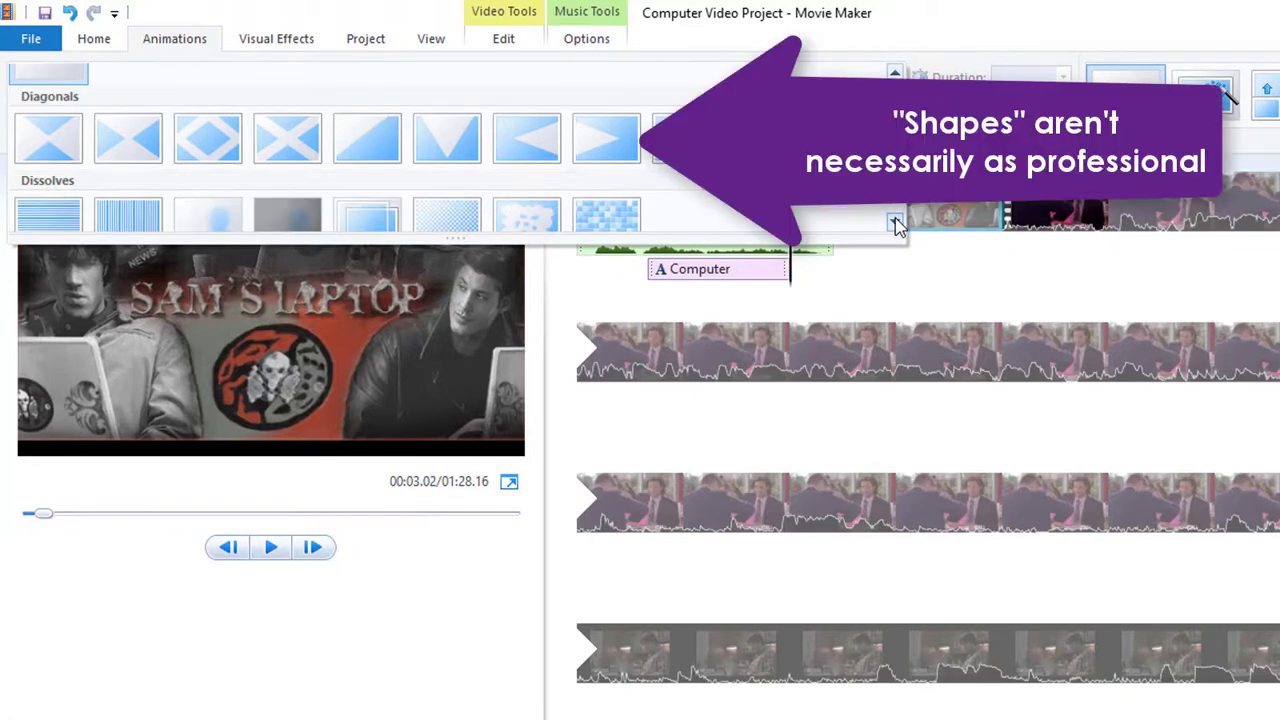
{"action": "left_click", "coordinate": [895, 223]}
{"action": "left_click", "coordinate": [895, 223]}
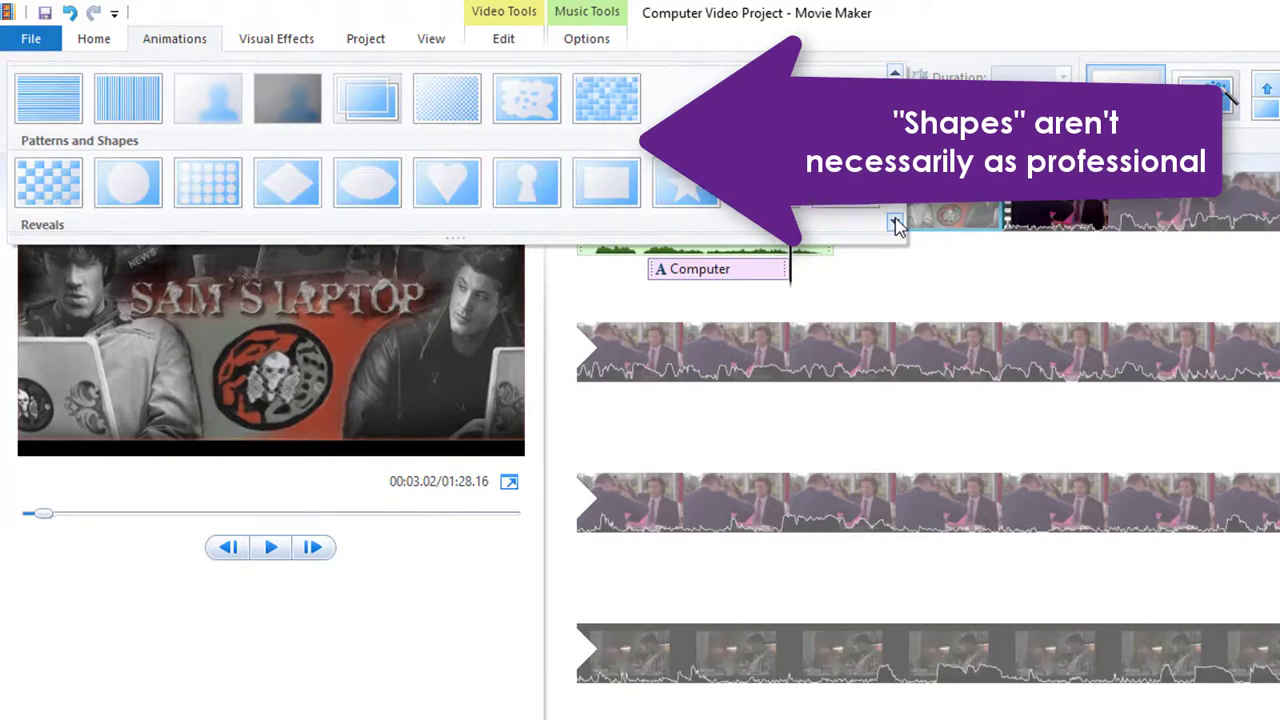
{"action": "left_click", "coordinate": [895, 223]}
{"action": "left_click", "coordinate": [895, 223]}
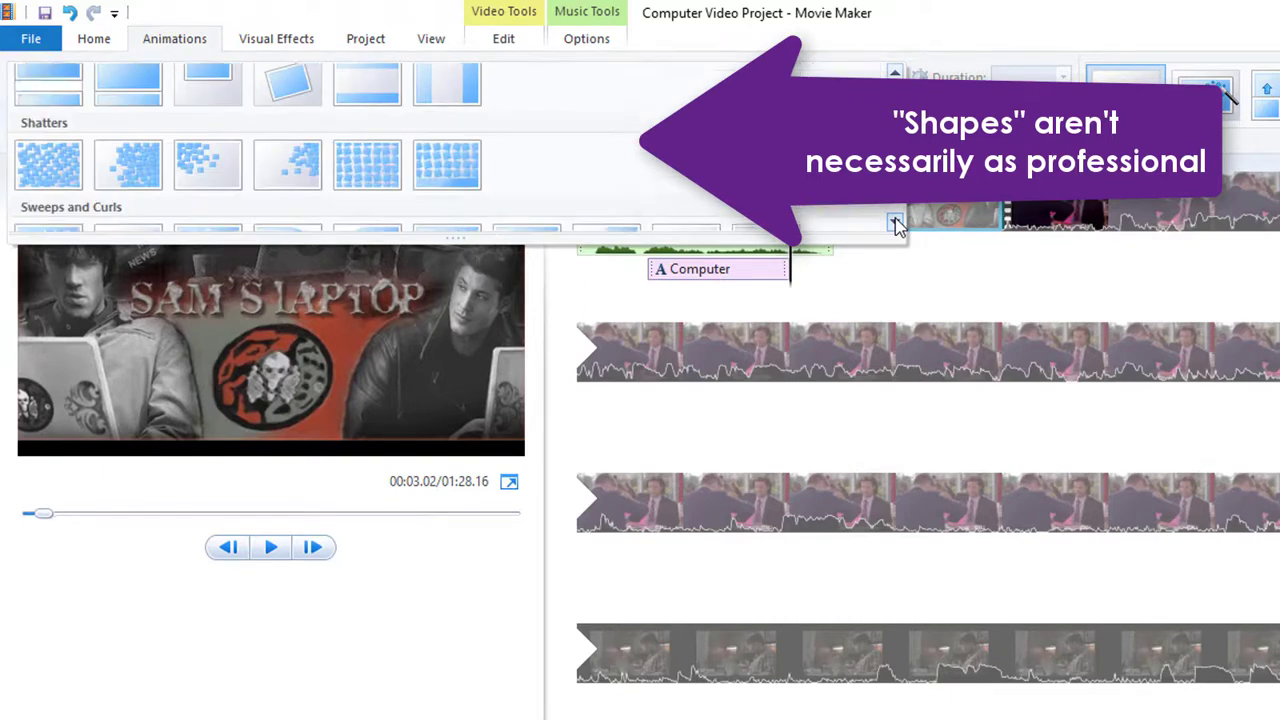
{"action": "left_click", "coordinate": [895, 223]}
{"action": "left_click", "coordinate": [895, 223]}
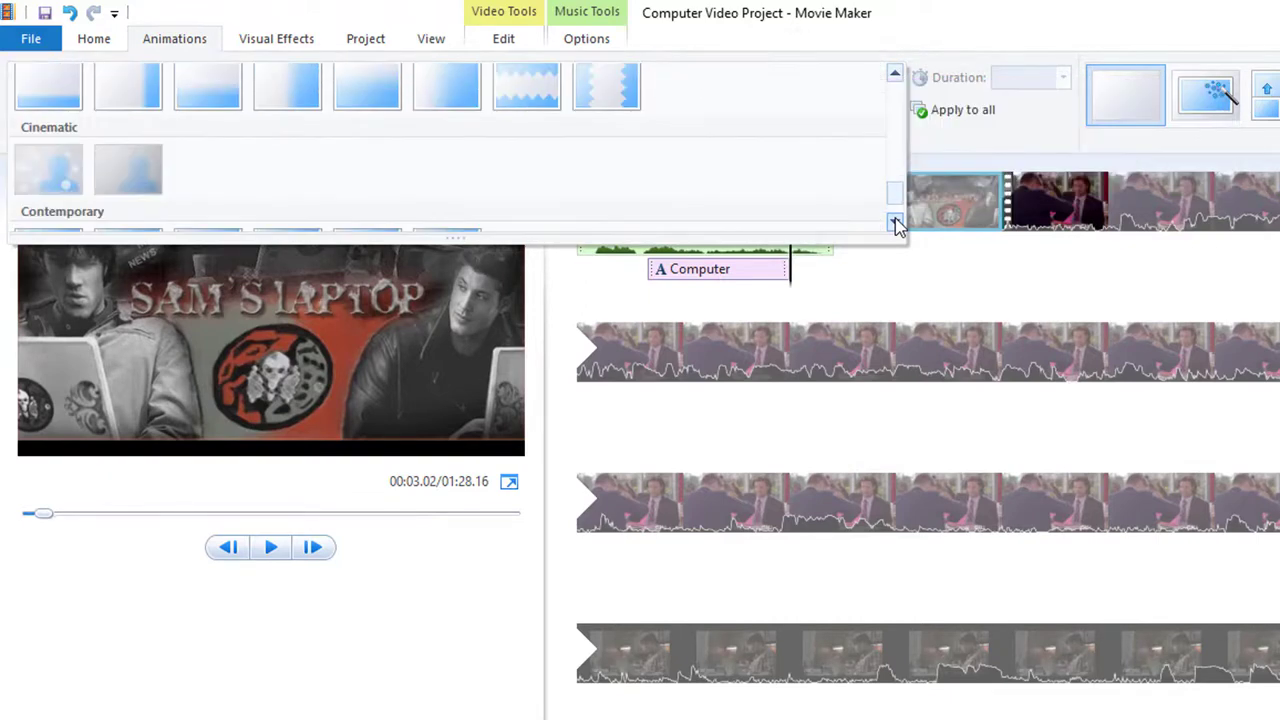
{"action": "left_click", "coordinate": [895, 223]}
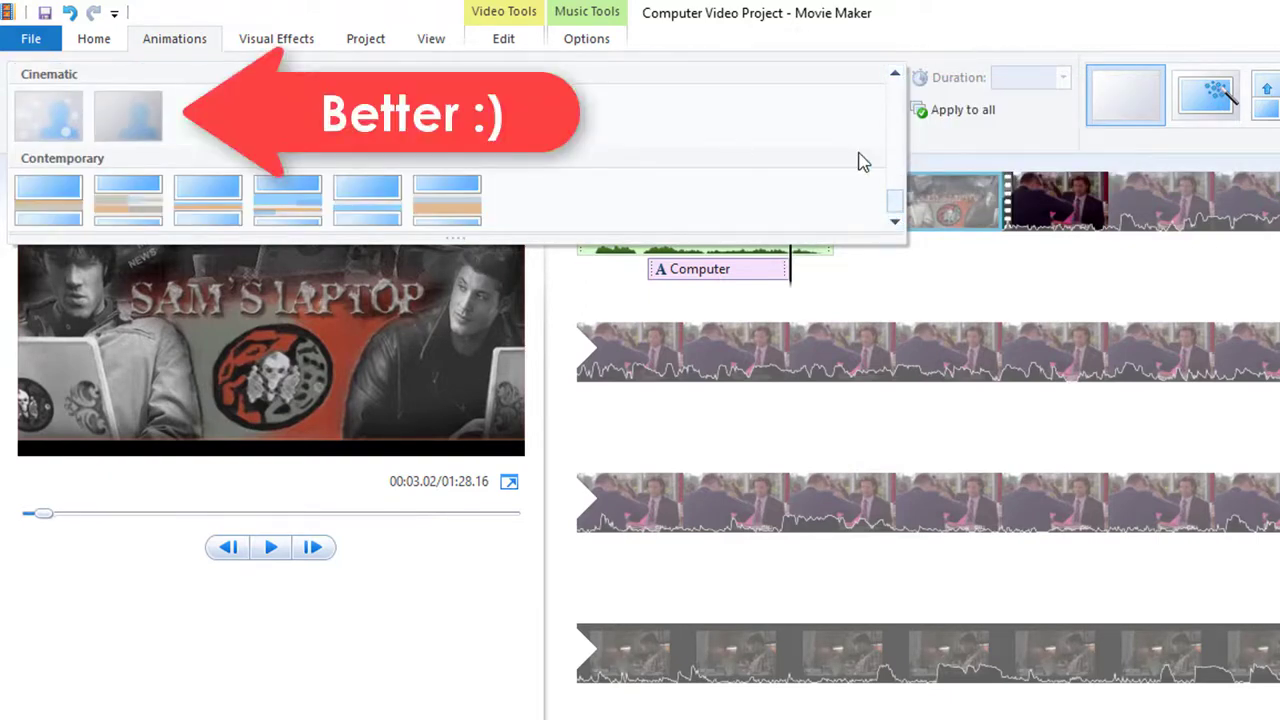
{"action": "left_click_drag", "start_coordinate": [894, 200], "coordinate": [903, 112]}
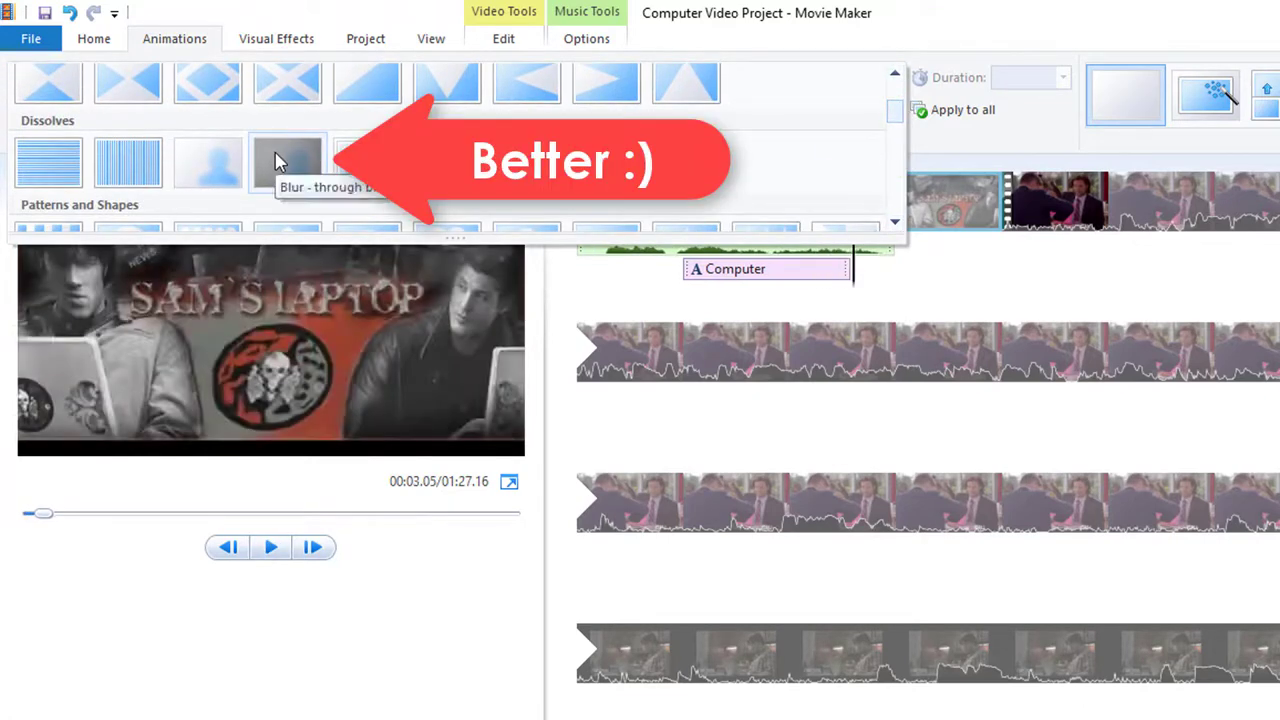
{"action": "mouse_move", "coordinate": [894, 120]}
{"action": "left_mouse_down"}
{"action": "mouse_move", "coordinate": [893, 150]}
{"action": "mouse_move", "coordinate": [897, 100]}
{"action": "mouse_move", "coordinate": [894, 119]}
{"action": "left_mouse_up"}
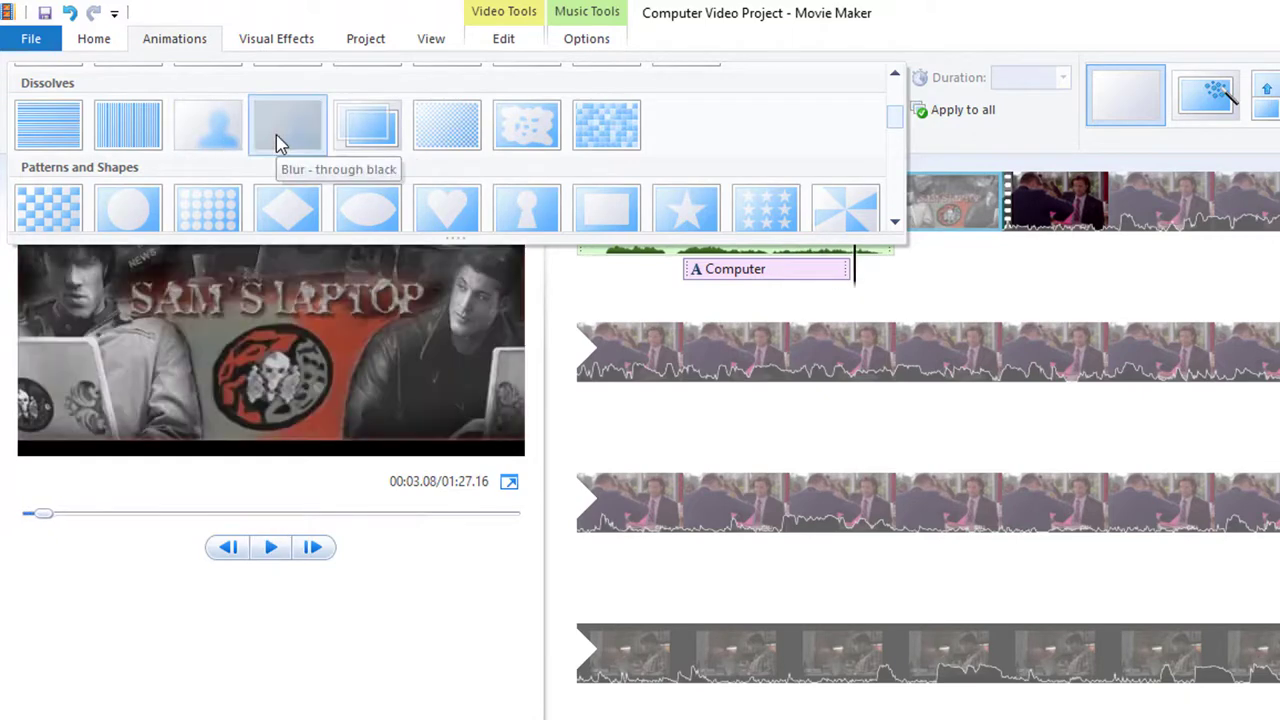
{"action": "left_click", "coordinate": [281, 143]}
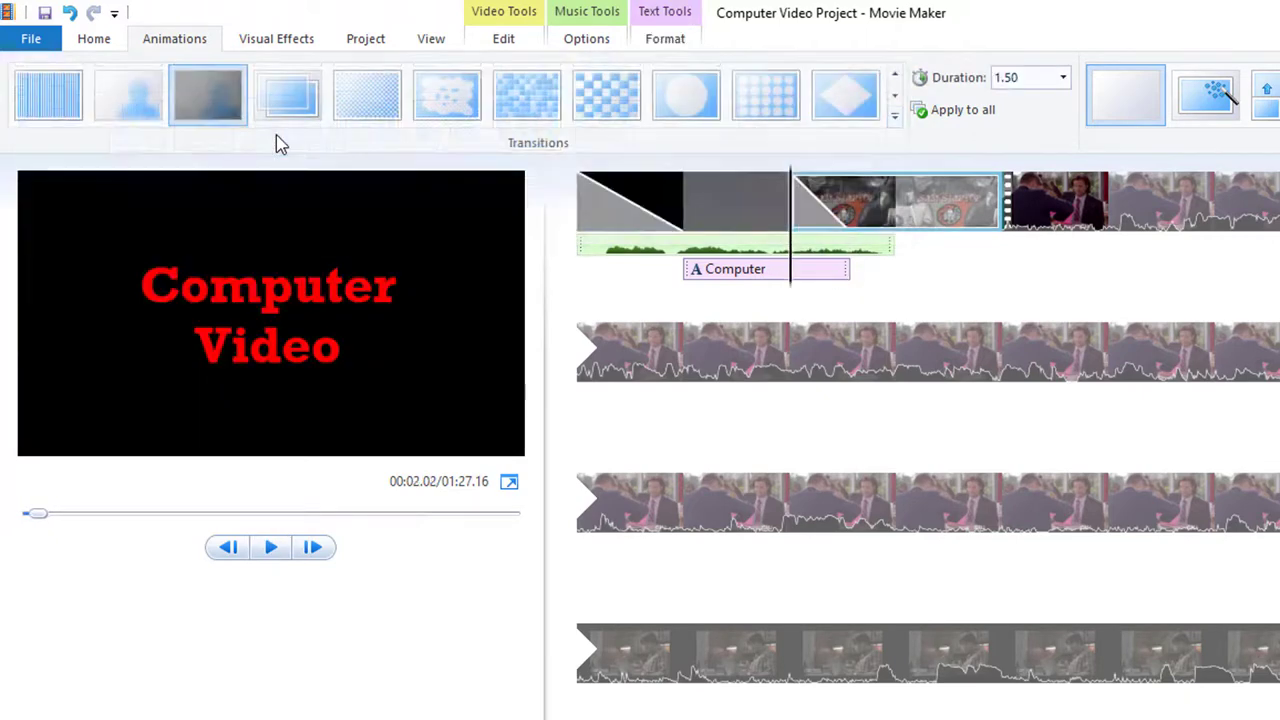
Play from just before the end of the title clip into the Supernatural_Computer.jpg picture to check its transition
{"action": "left_click", "coordinate": [767, 252]}
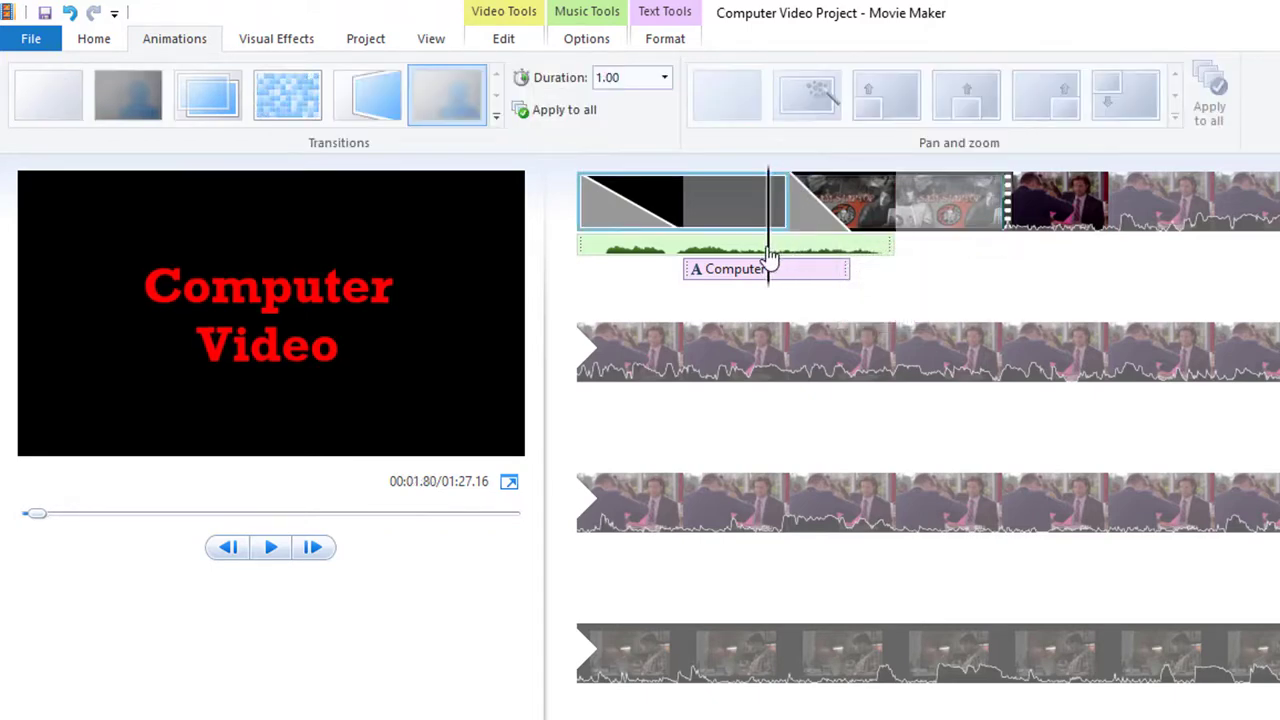
{"action": "key", "text": "space"}
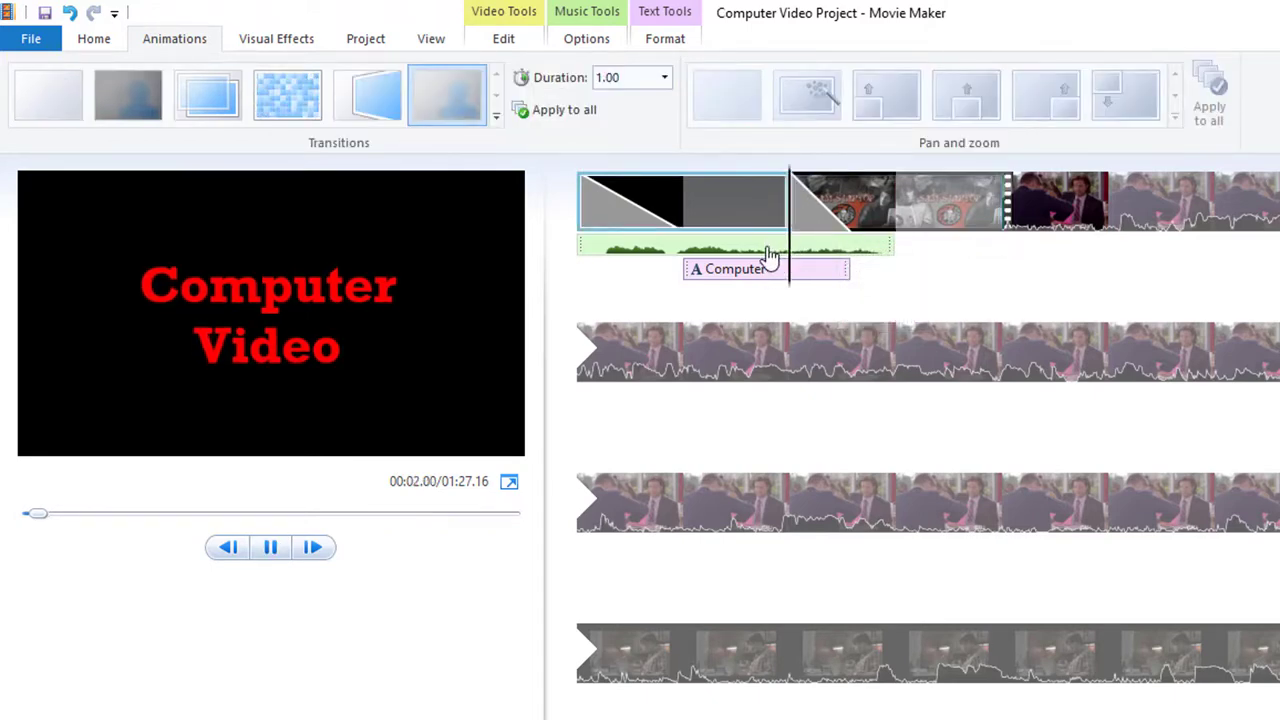
{"action": "key", "text": "space"}
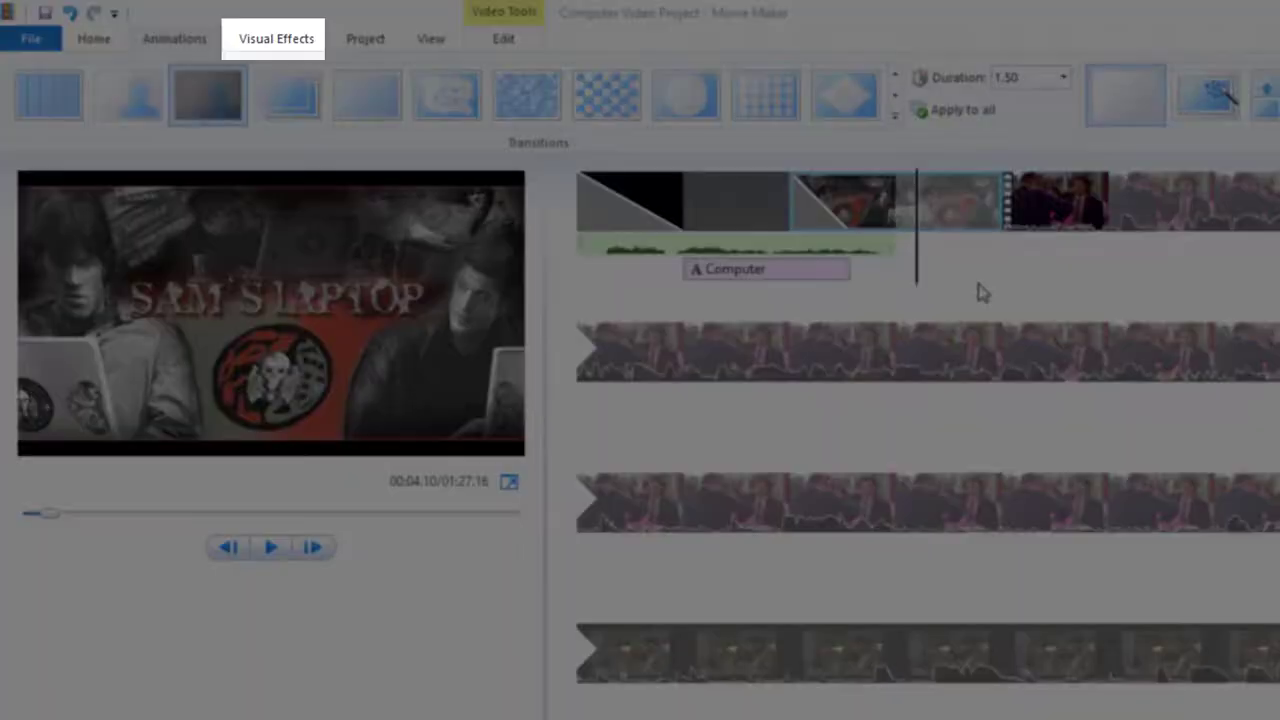
Bring up the visual effects, then play and scrub through the close-up clip starting at the end of the fourth timeline row
{"action": "left_click", "coordinate": [285, 47]}
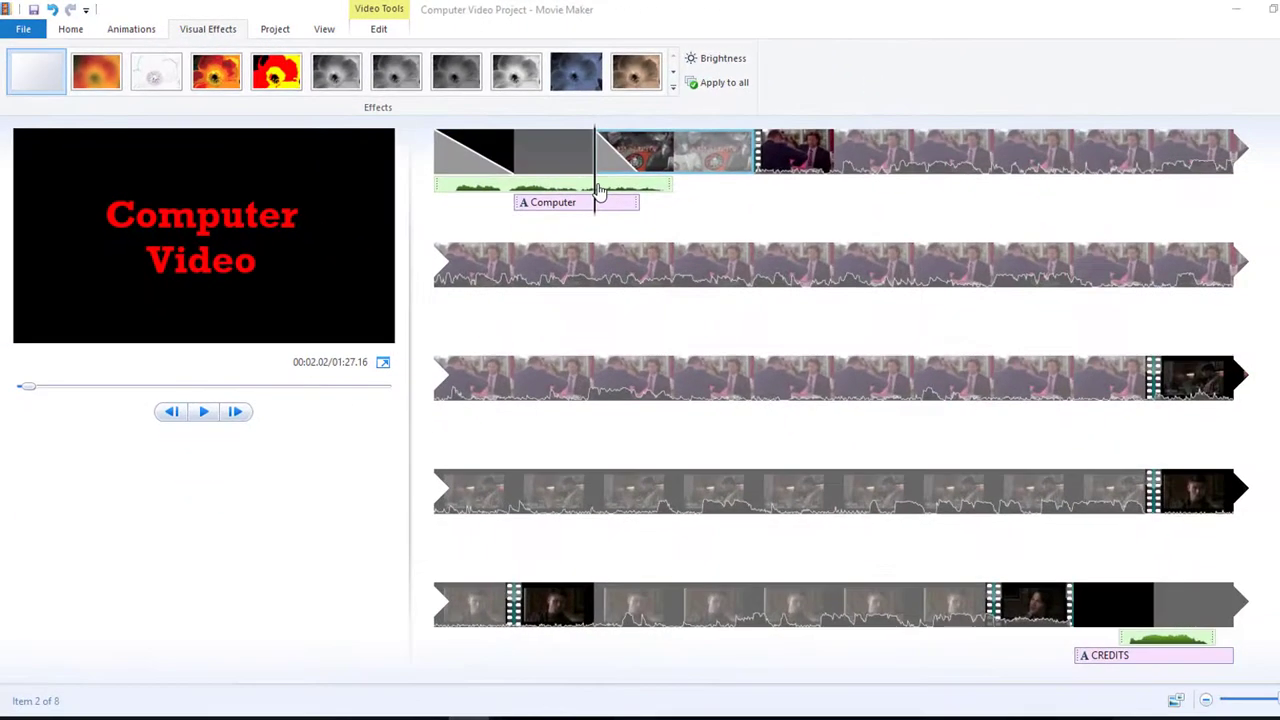
{"action": "left_click_drag", "start_coordinate": [599, 190], "coordinate": [1132, 506]}
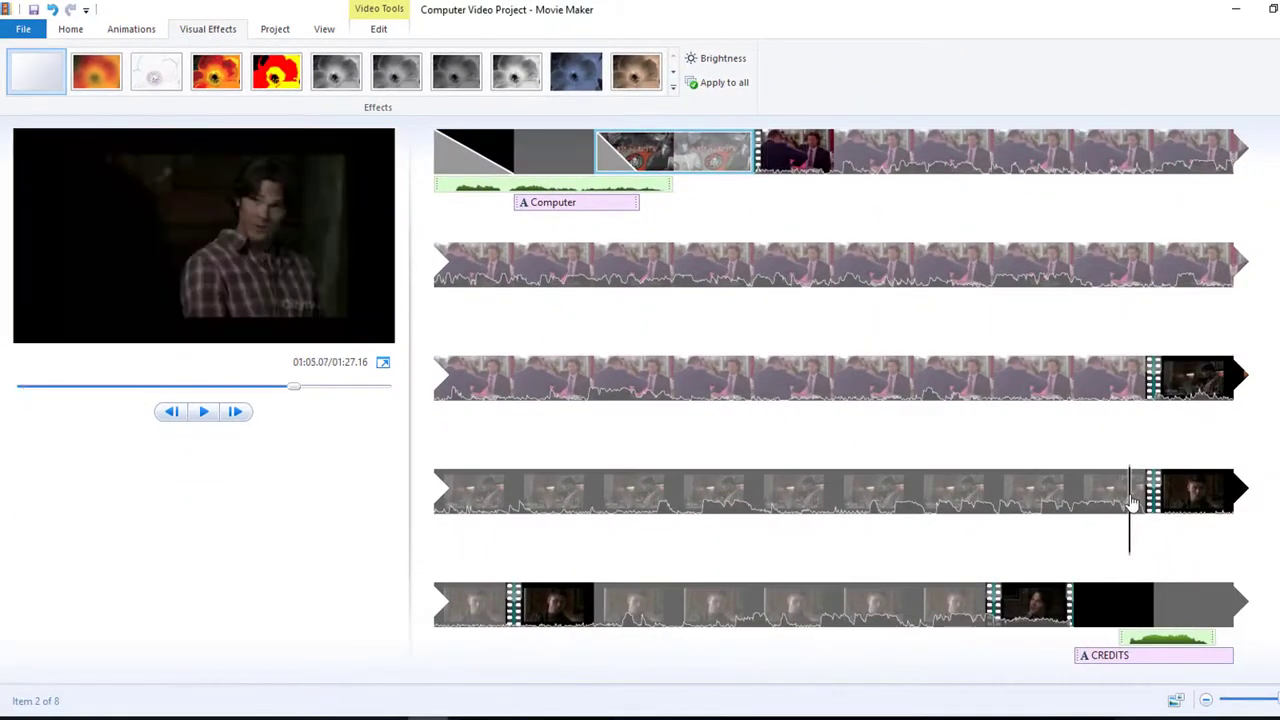
{"action": "left_click", "coordinate": [1185, 487]}
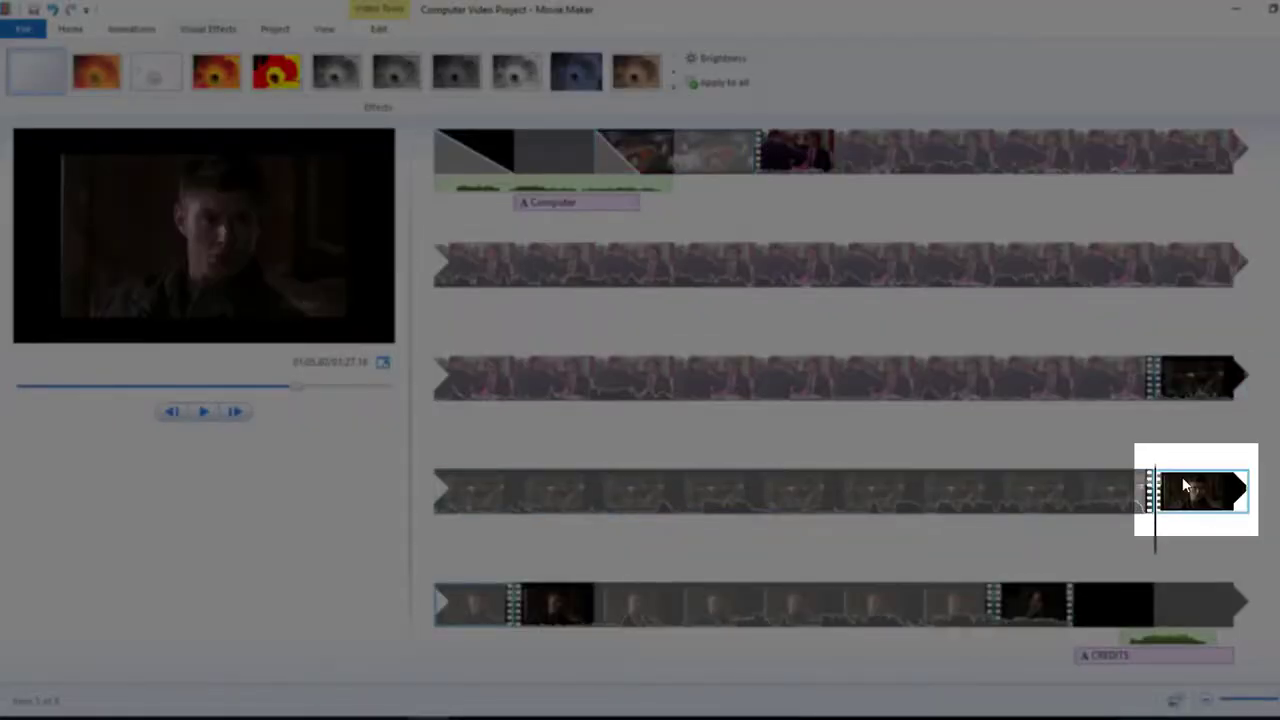
{"action": "key", "text": "space"}
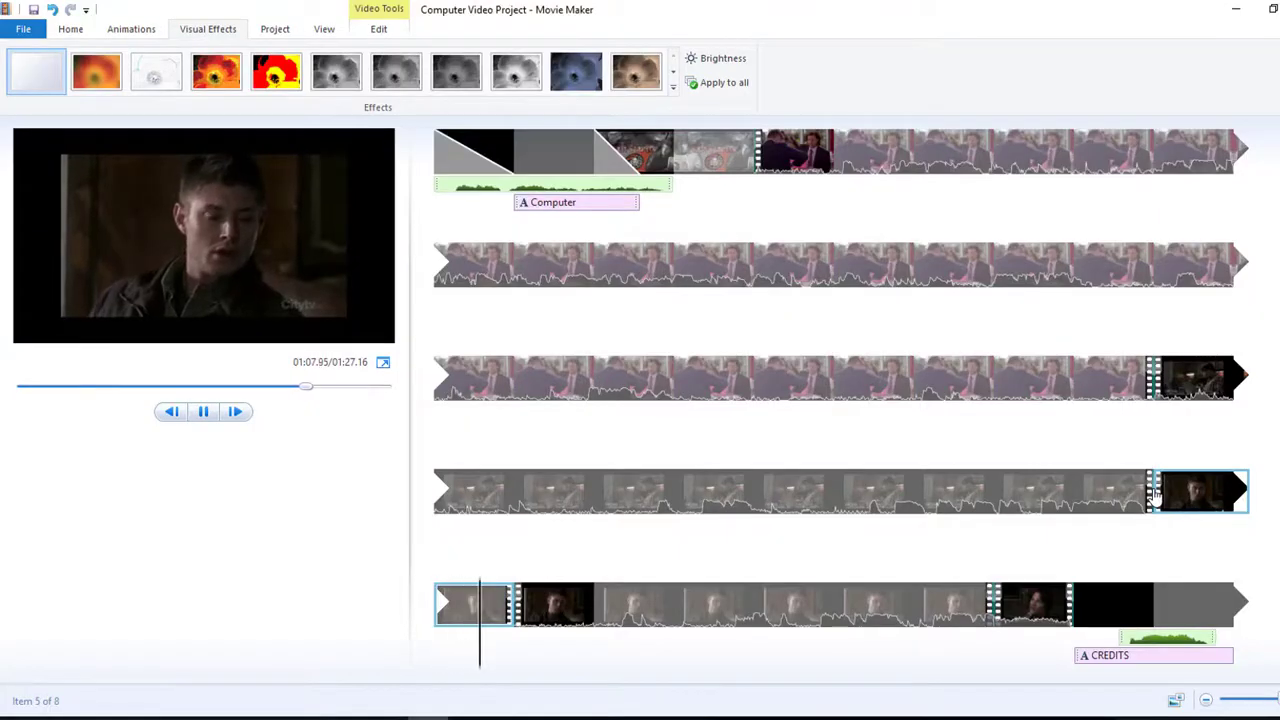
{"action": "key", "text": "space"}
{"action": "left_click", "coordinate": [1158, 497]}
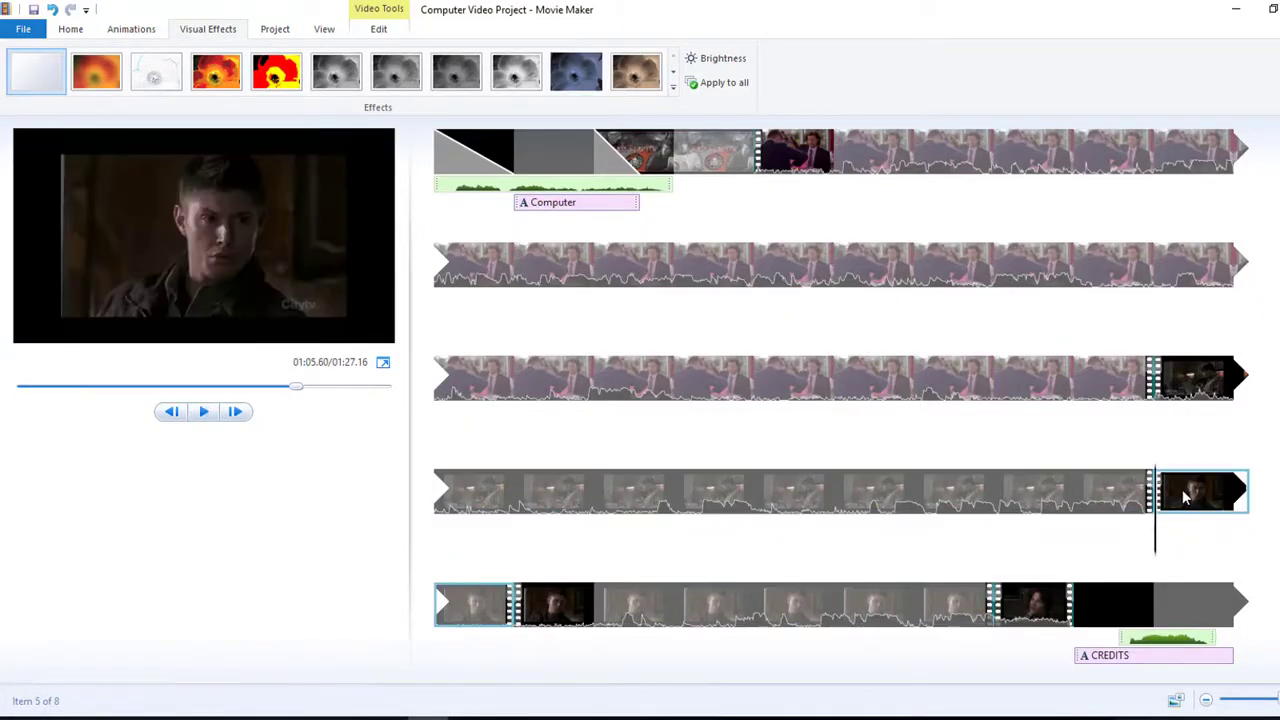
{"action": "left_click", "coordinate": [1229, 515]}
{"action": "key", "text": "space"}
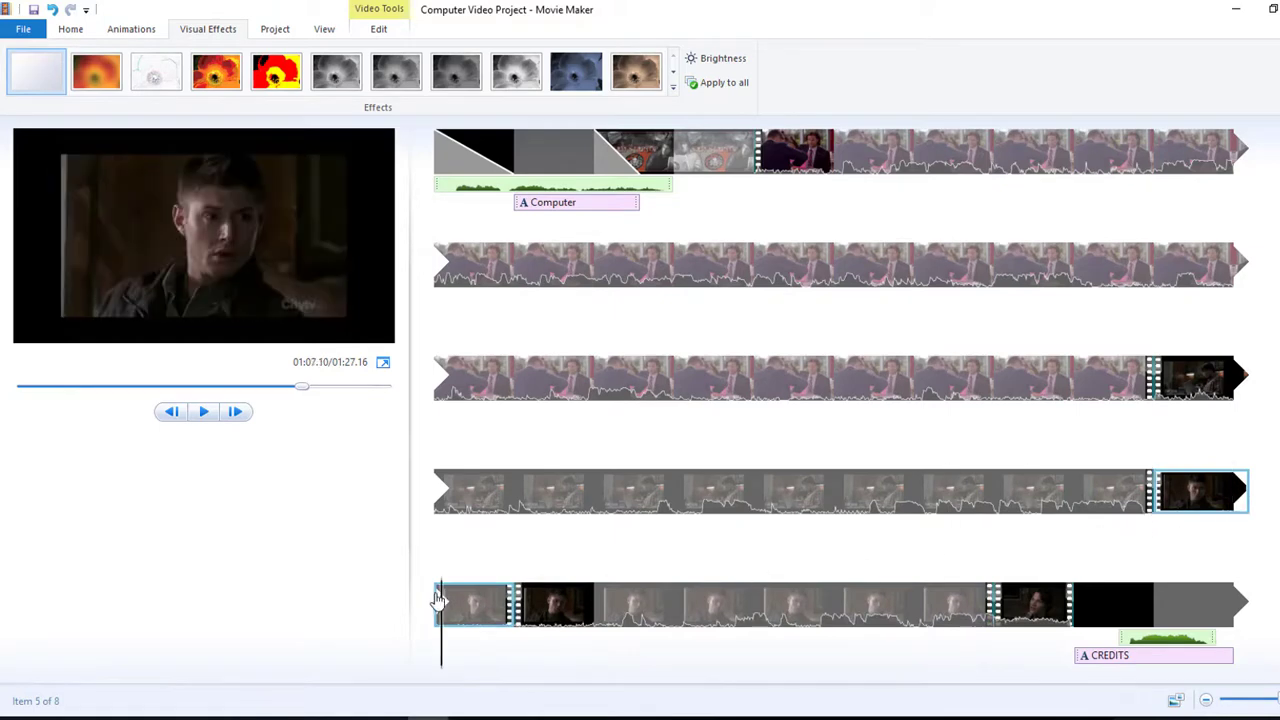
{"action": "left_click", "coordinate": [504, 605]}
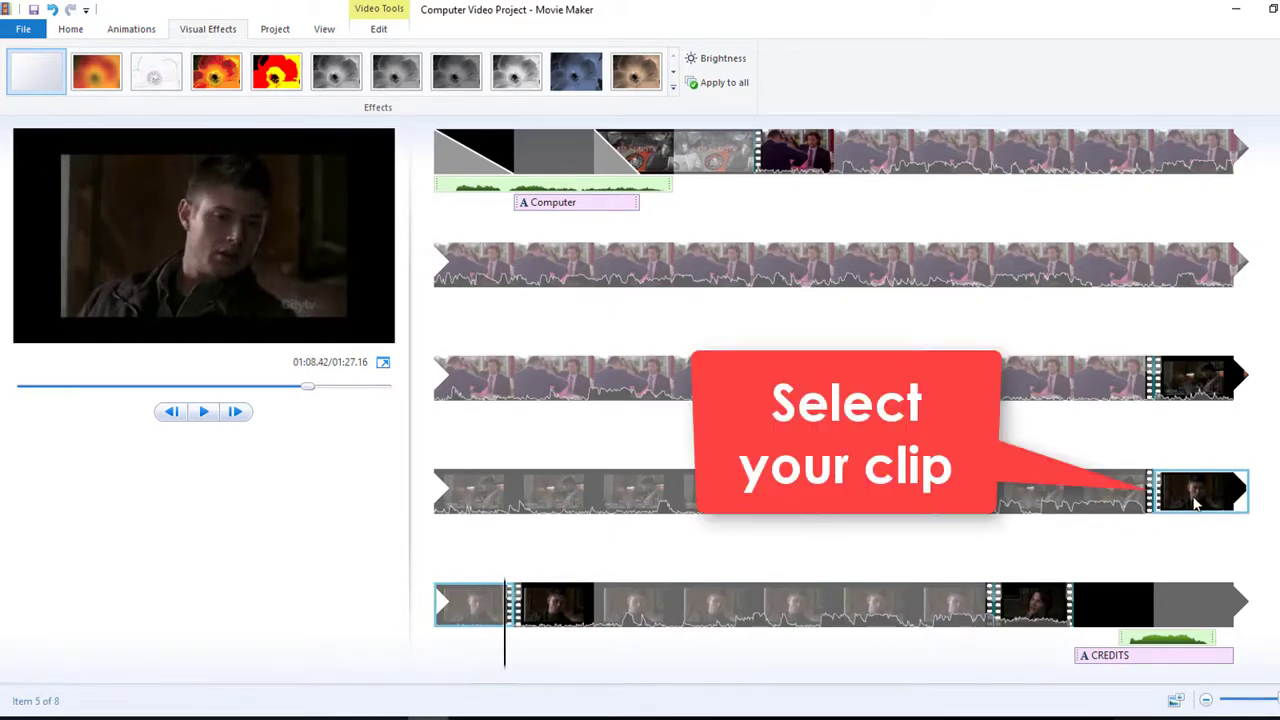
Preview the visual effects on the close-up clip from its start and apply one from the Motions and Fades group
{"action": "left_click", "coordinate": [1155, 495]}
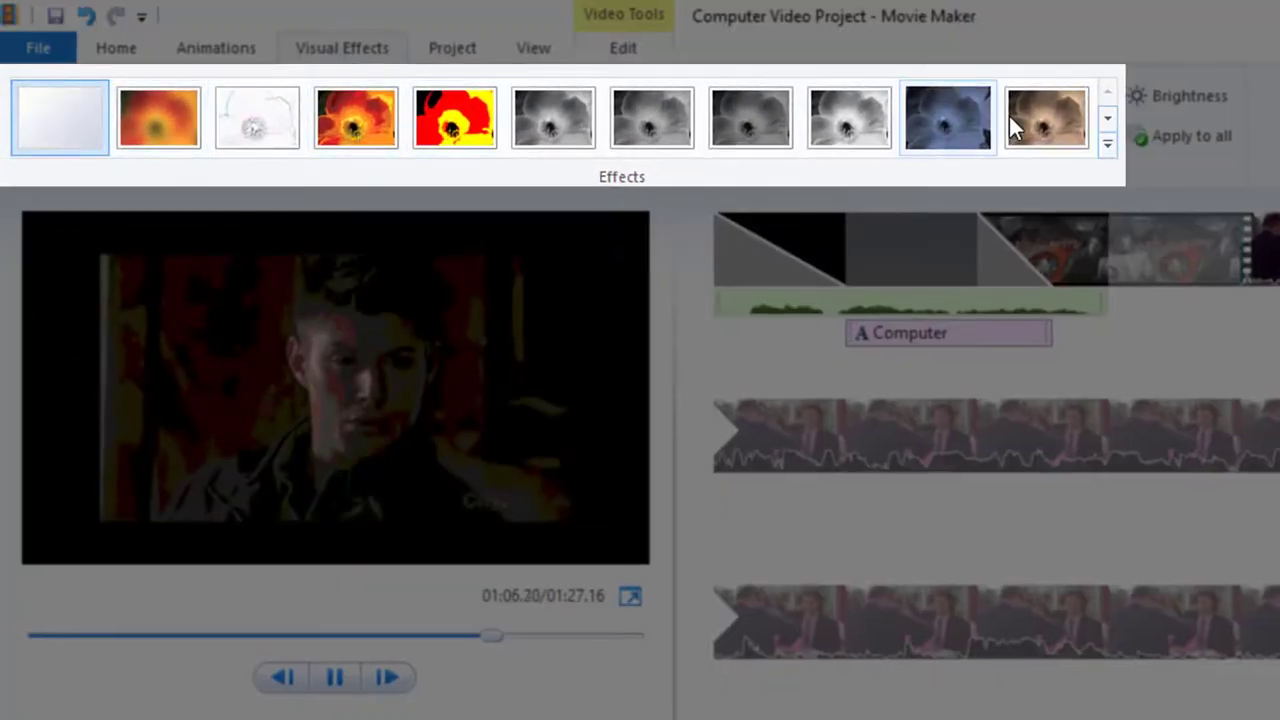
{"action": "left_click", "coordinate": [1107, 145]}
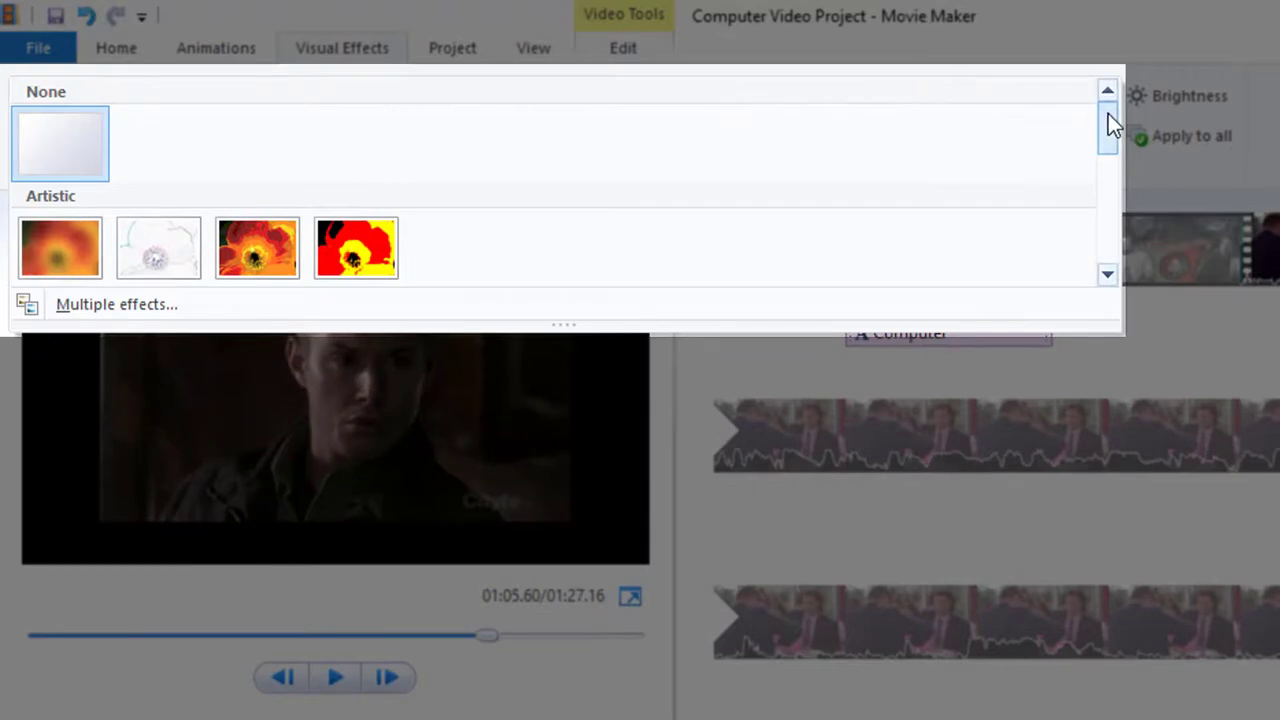
{"action": "left_click_drag", "start_coordinate": [1108, 113], "coordinate": [1108, 122]}
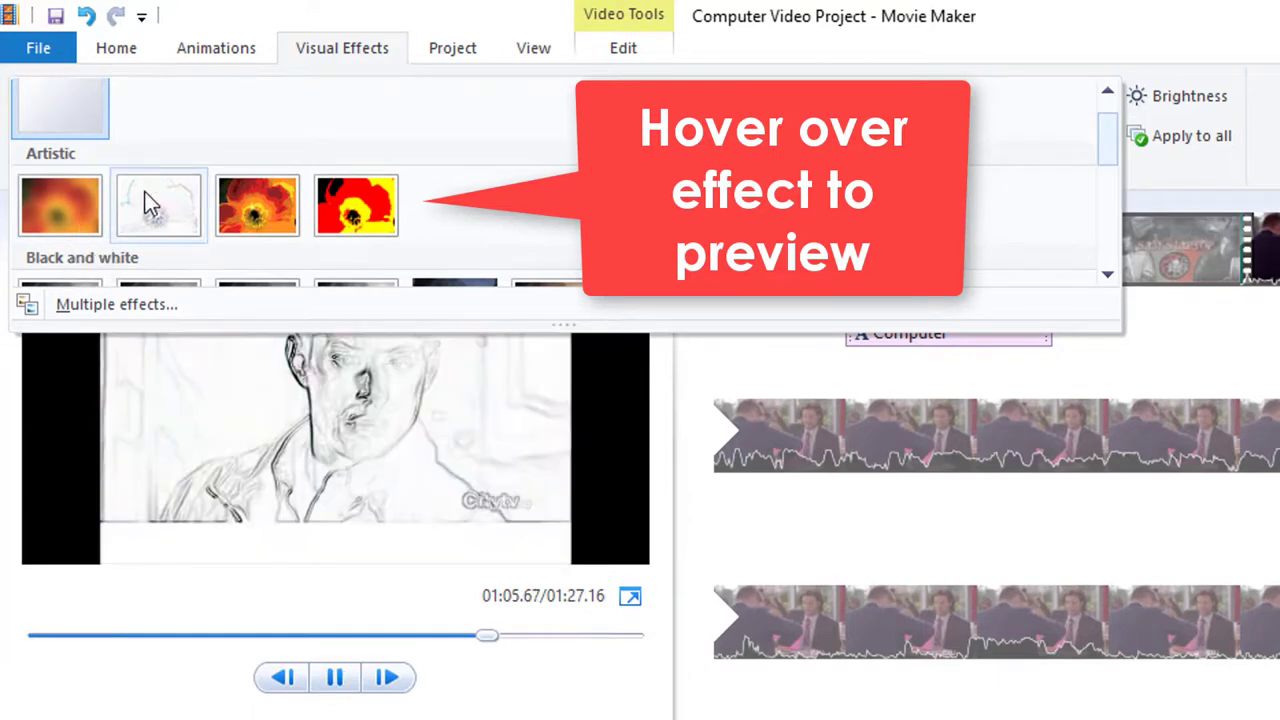
{"action": "scroll", "coordinate": [143, 200], "scroll_direction": "down", "scroll_amount": 1}
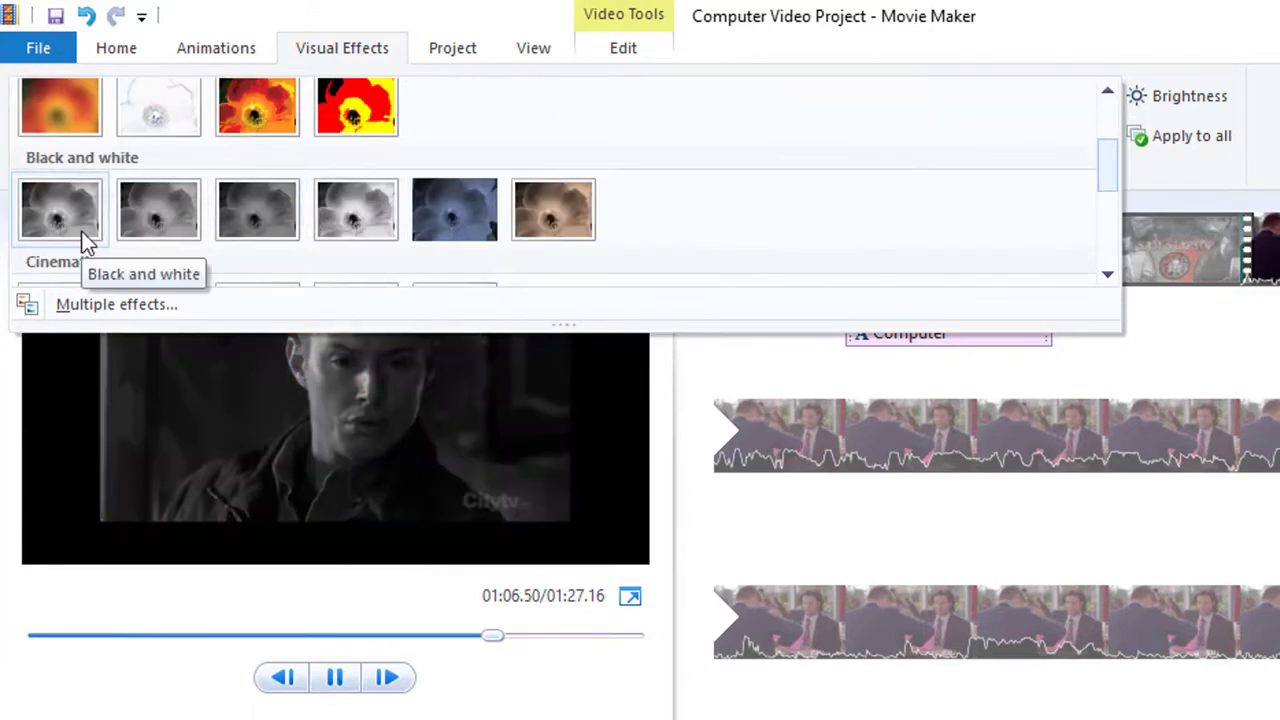
{"action": "scroll", "coordinate": [1066, 217], "scroll_direction": "down", "scroll_amount": 2}
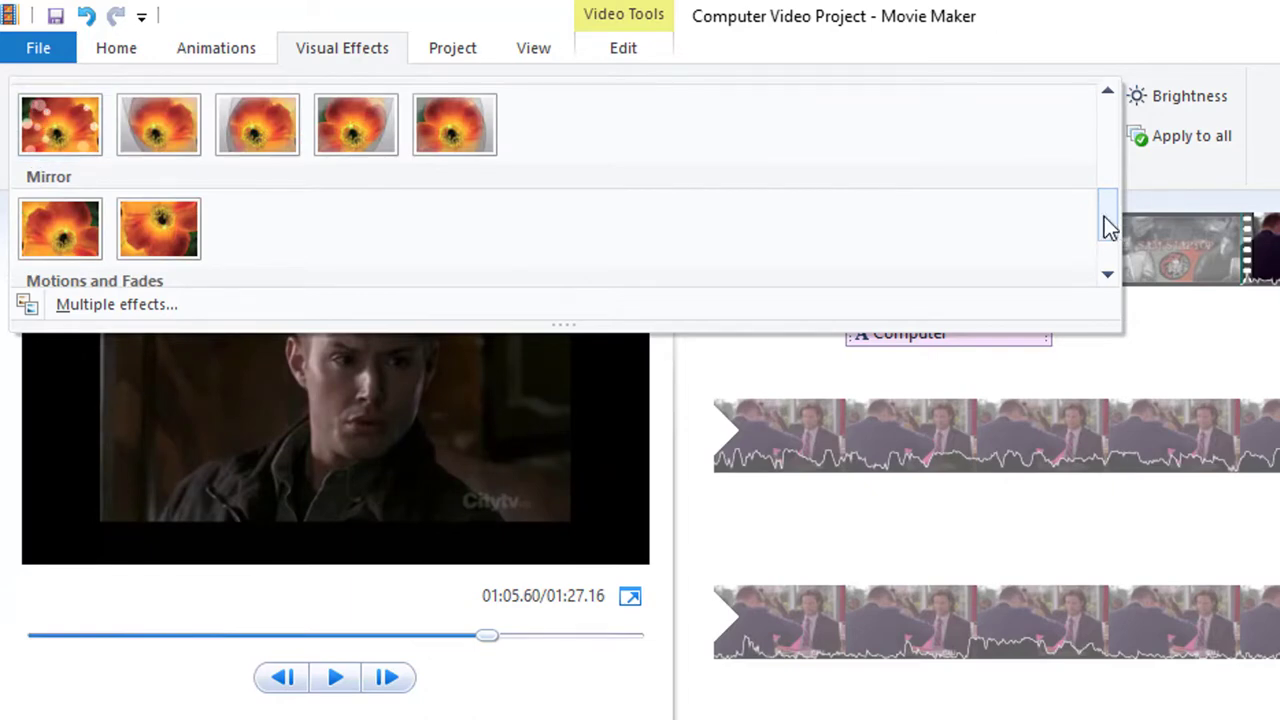
{"action": "scroll", "coordinate": [1108, 227], "scroll_direction": "down", "scroll_amount": 1}
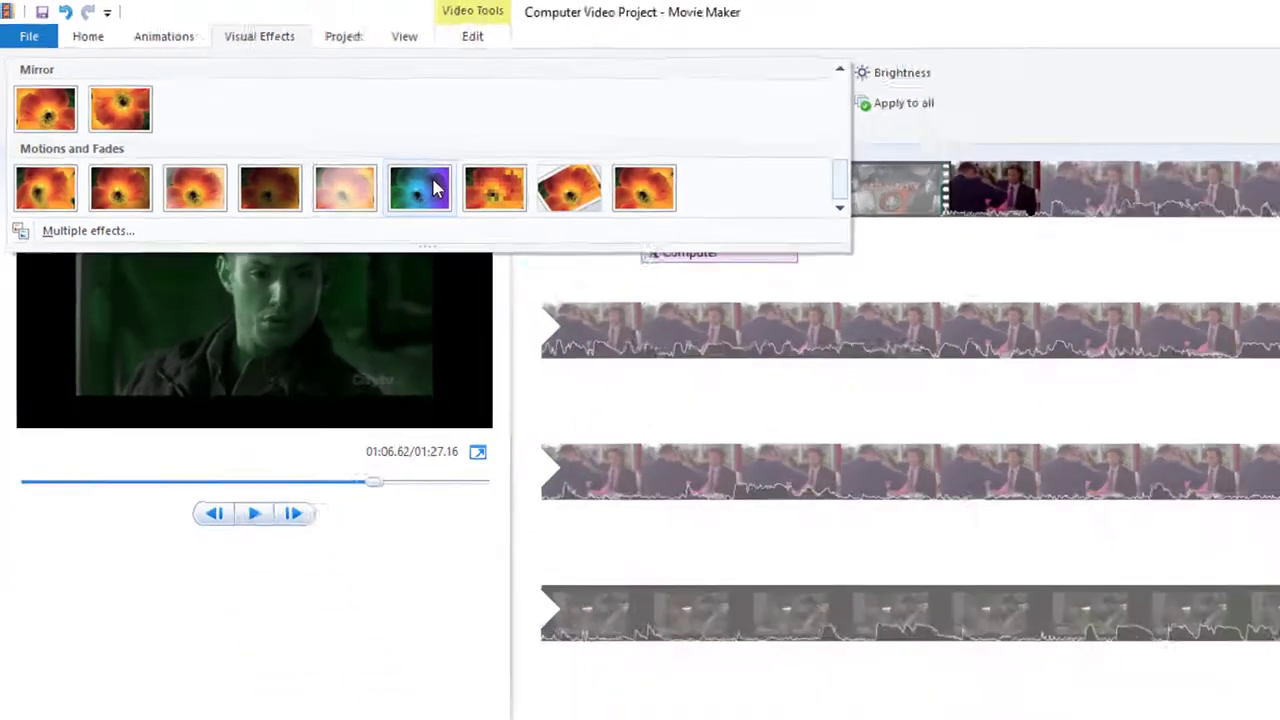
{"action": "left_click", "coordinate": [570, 248]}
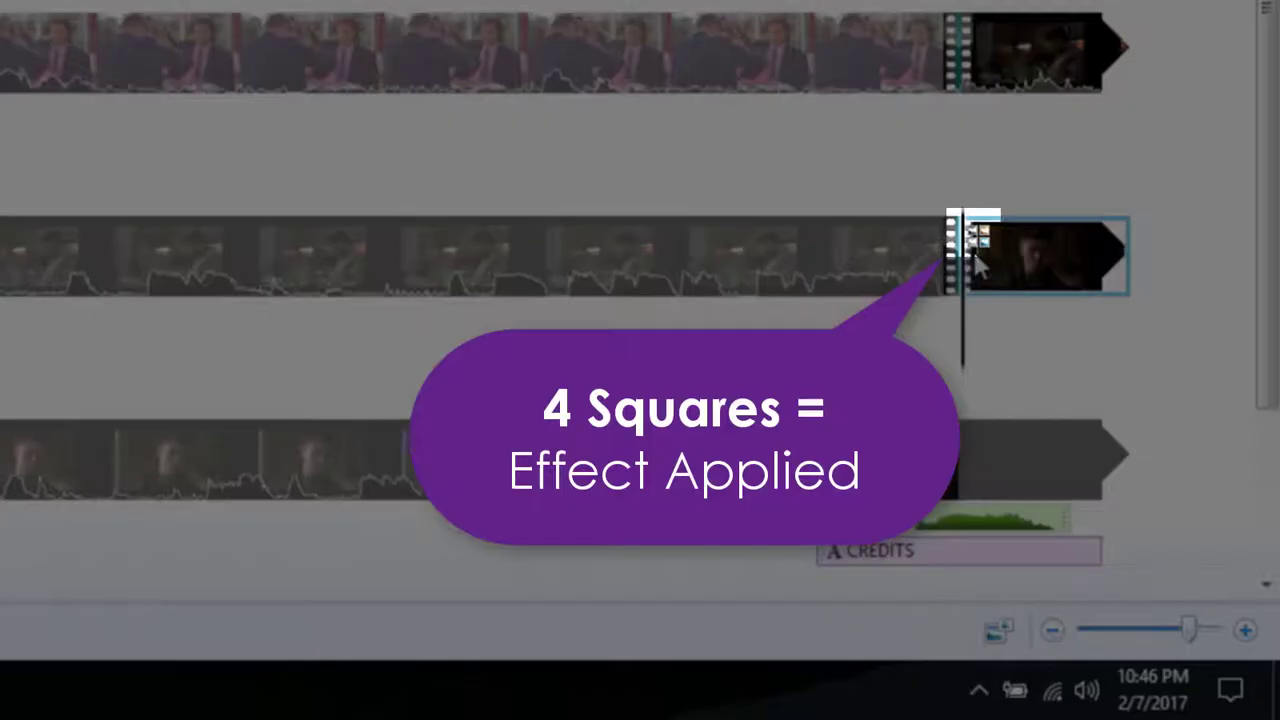
Play the close-up clip through into the following kitchen clip to check the applied effect
{"action": "mouse_move", "coordinate": [984, 263]}
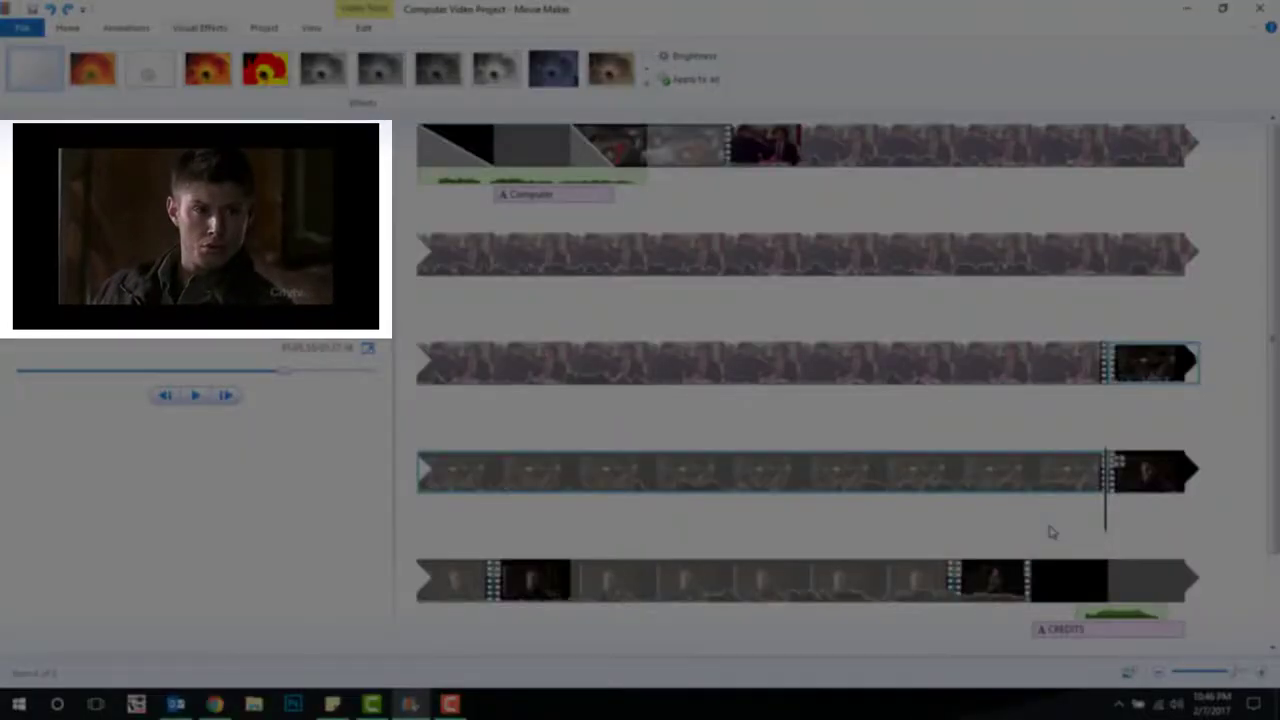
{"action": "key", "text": "space"}
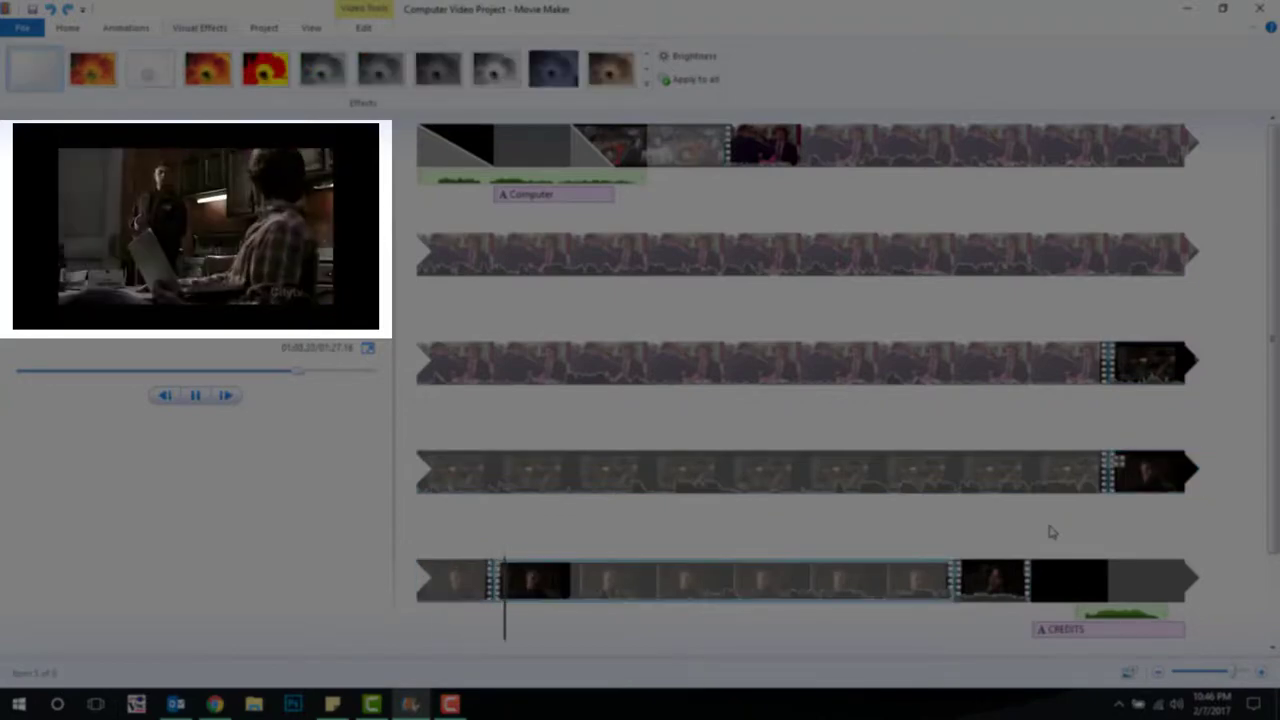
{"action": "key", "text": "space"}
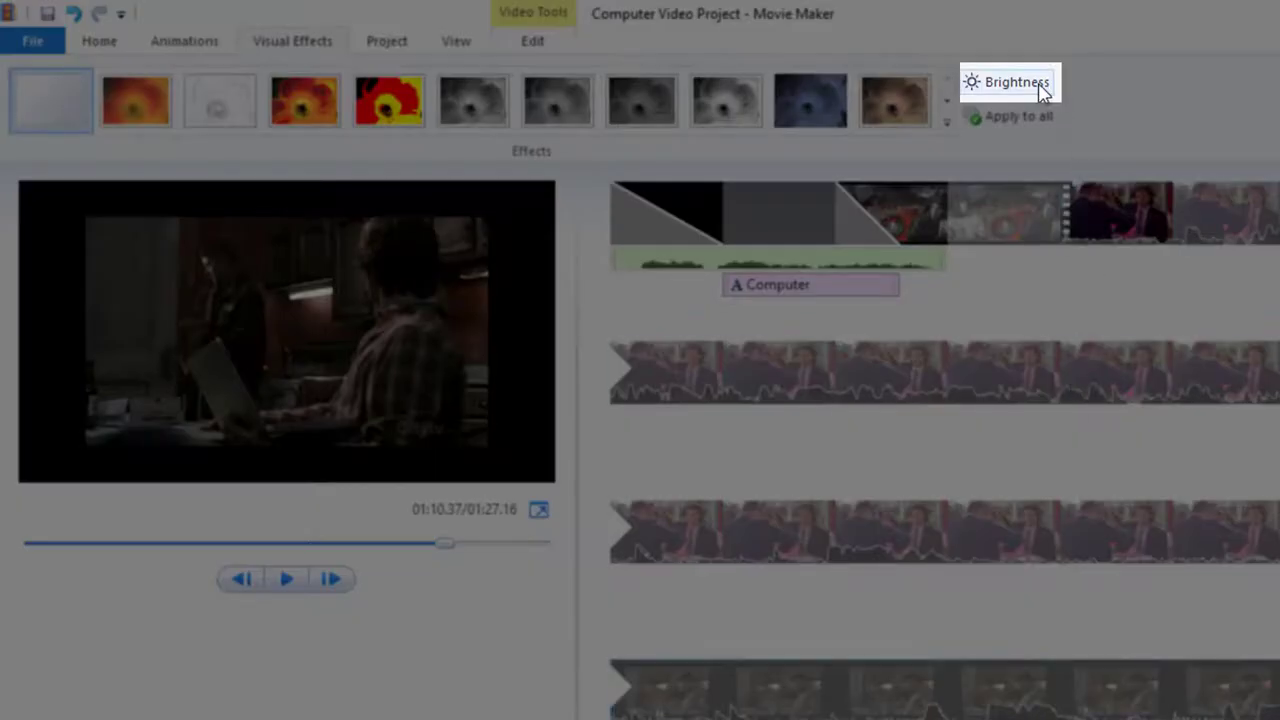
Increase the brightness of the kitchen clip in the last timeline row slightly
{"action": "left_click", "coordinate": [1041, 88]}
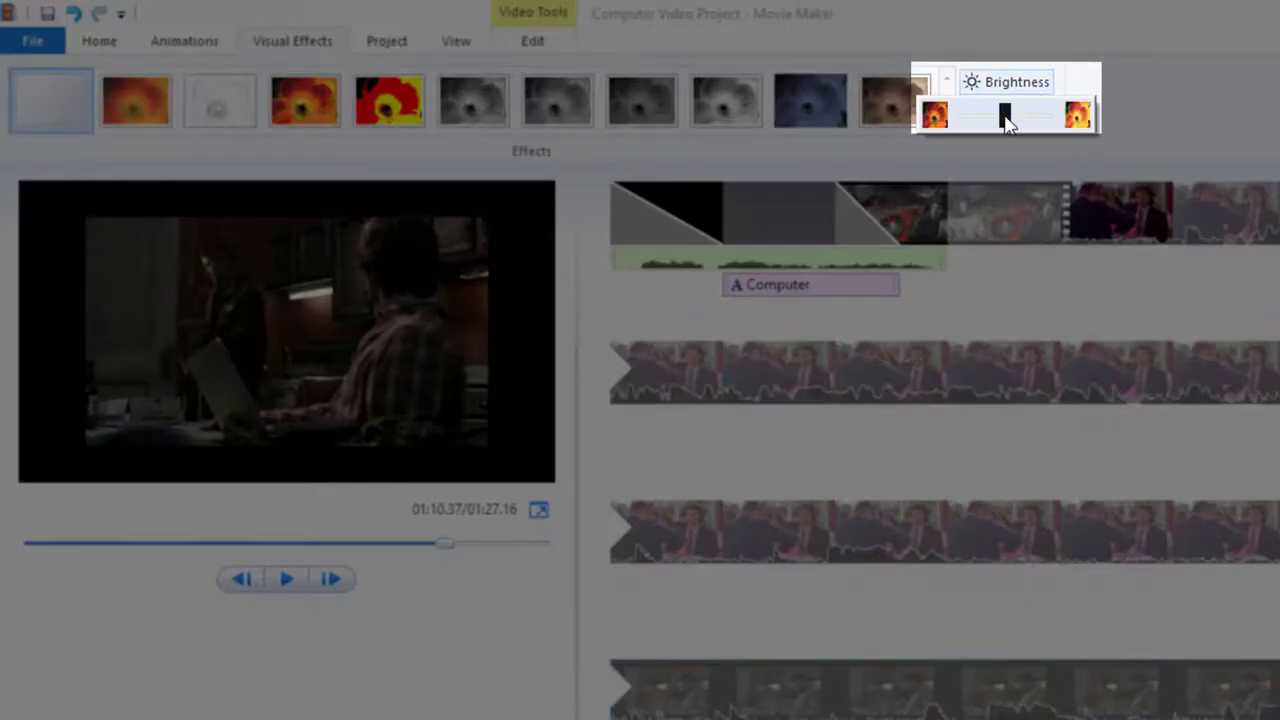
{"action": "mouse_move", "coordinate": [1007, 120]}
{"action": "left_mouse_down"}
{"action": "mouse_move", "coordinate": [1049, 123]}
{"action": "mouse_move", "coordinate": [1021, 120]}
{"action": "left_mouse_up"}
{"action": "left_click", "coordinate": [950, 717]}
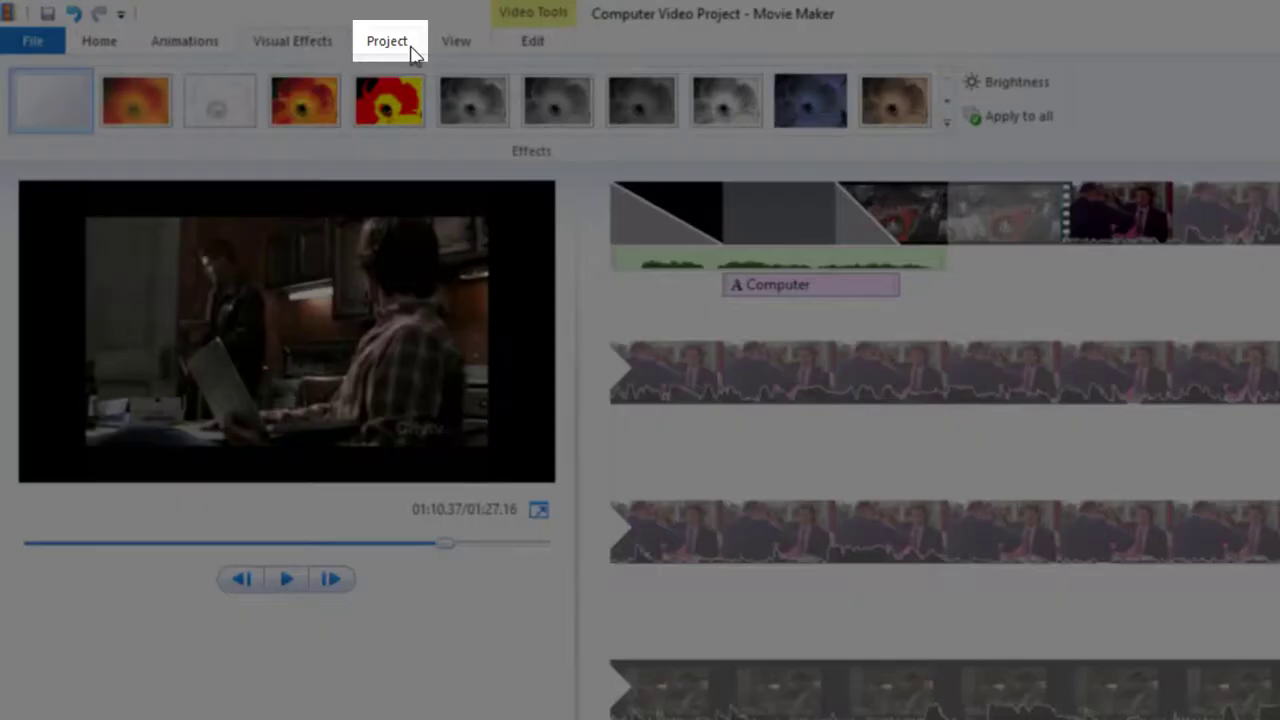
View the project's audio and aspect ratio settings, then save the current project
{"action": "left_click", "coordinate": [405, 50]}
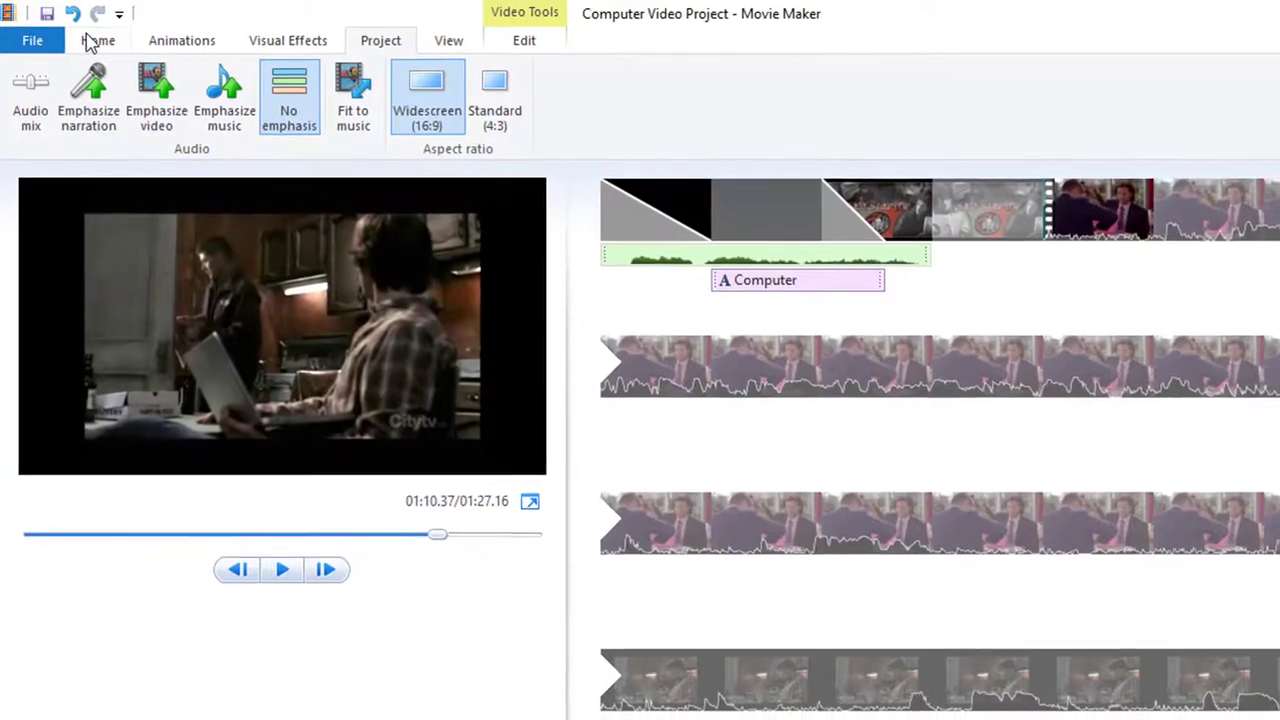
{"action": "left_click", "coordinate": [93, 41]}
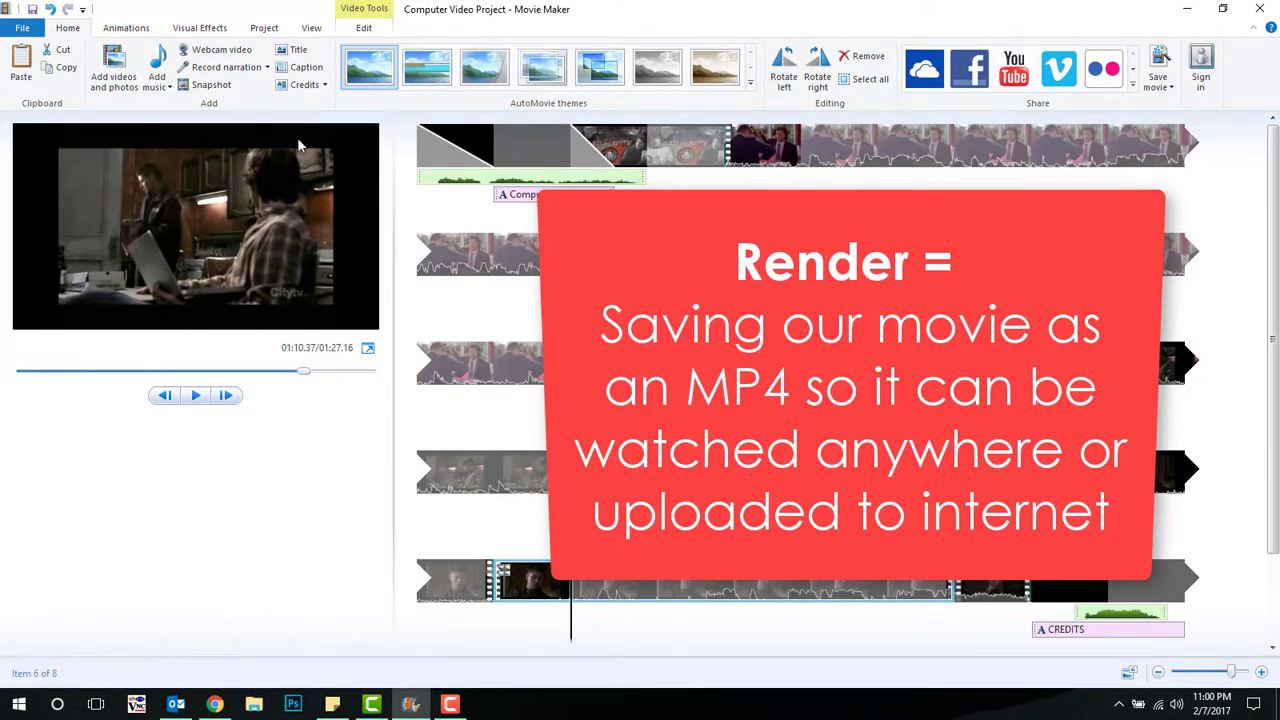
{"action": "left_click", "coordinate": [26, 28]}
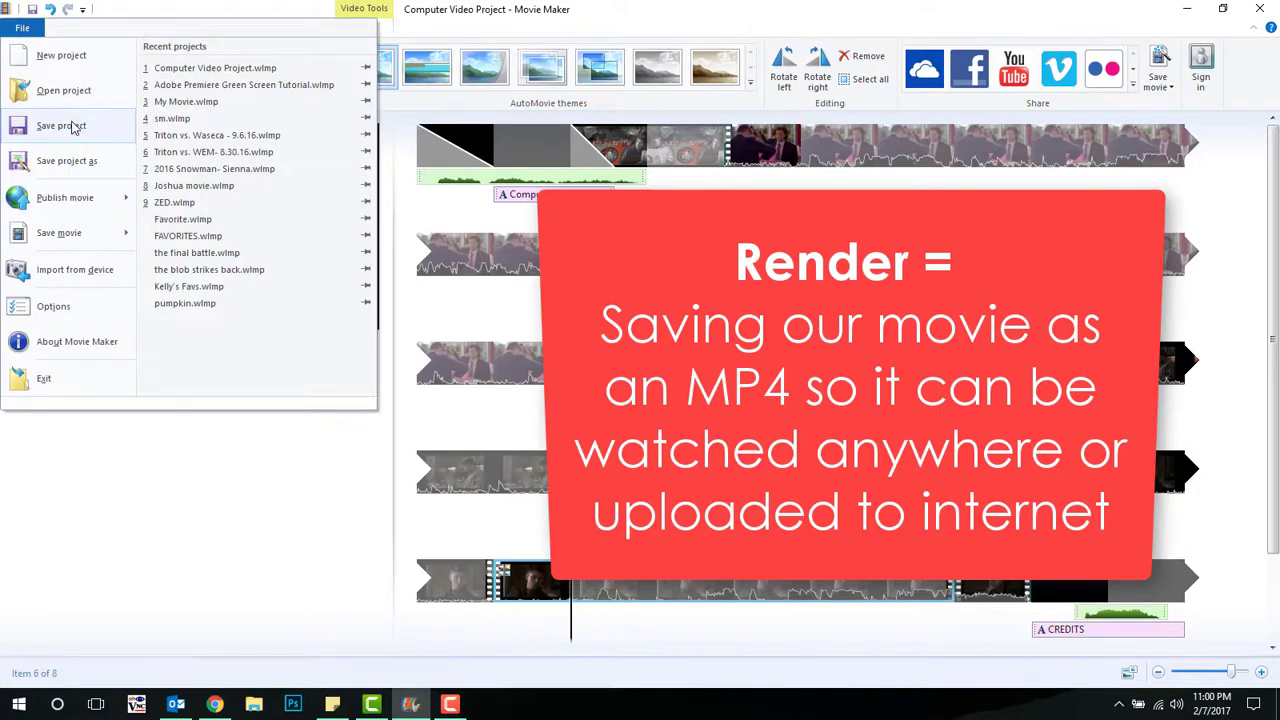
{"action": "left_click", "coordinate": [72, 126]}
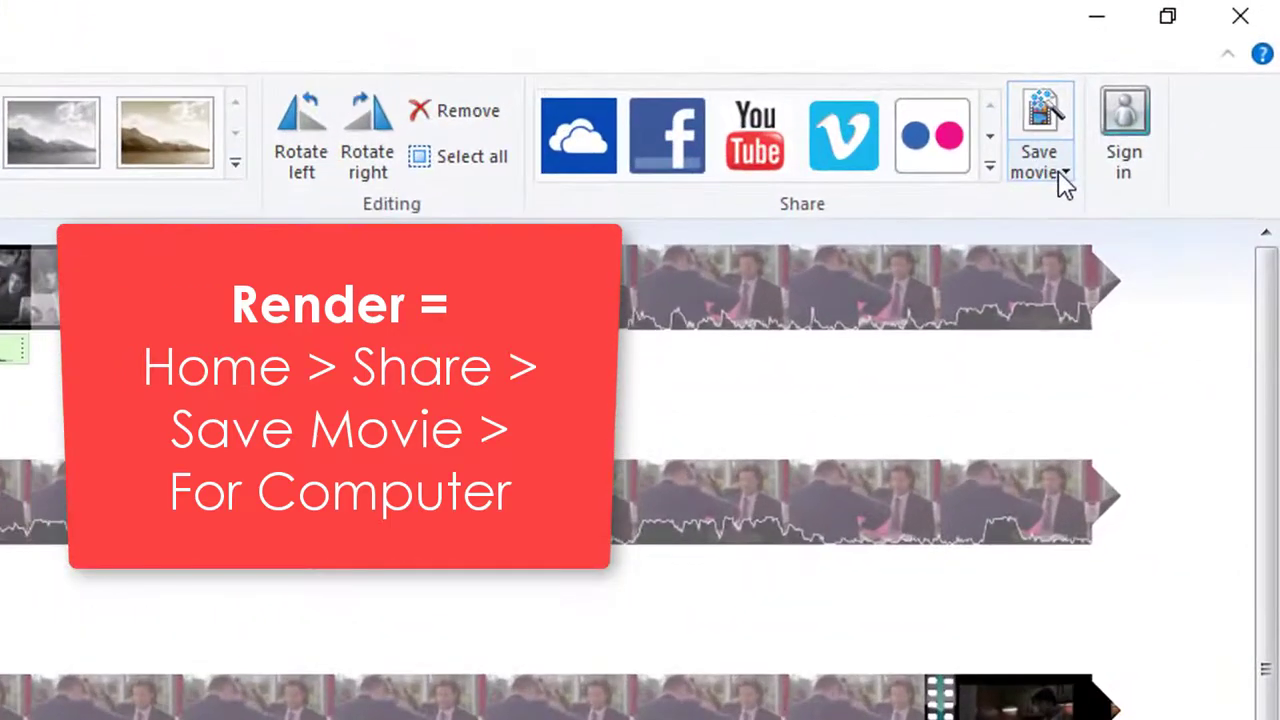
{"action": "left_click", "coordinate": [1102, 147]}
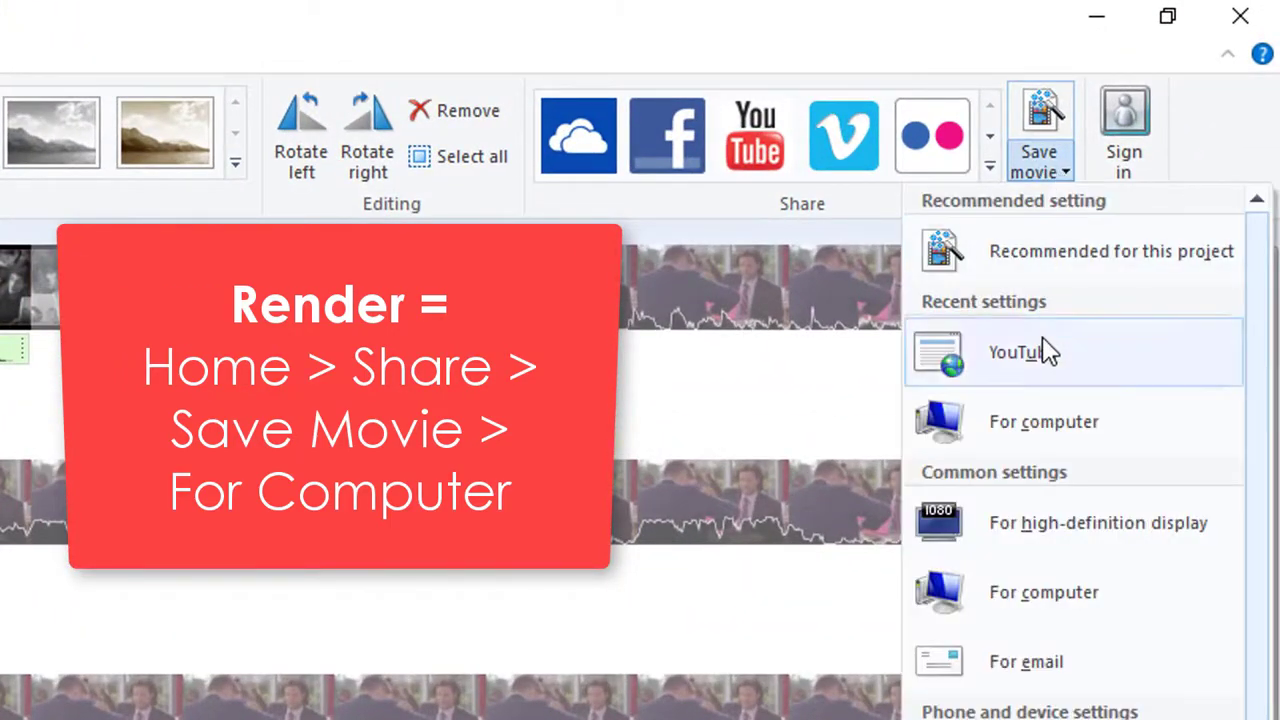
{"action": "left_click", "coordinate": [1043, 424]}
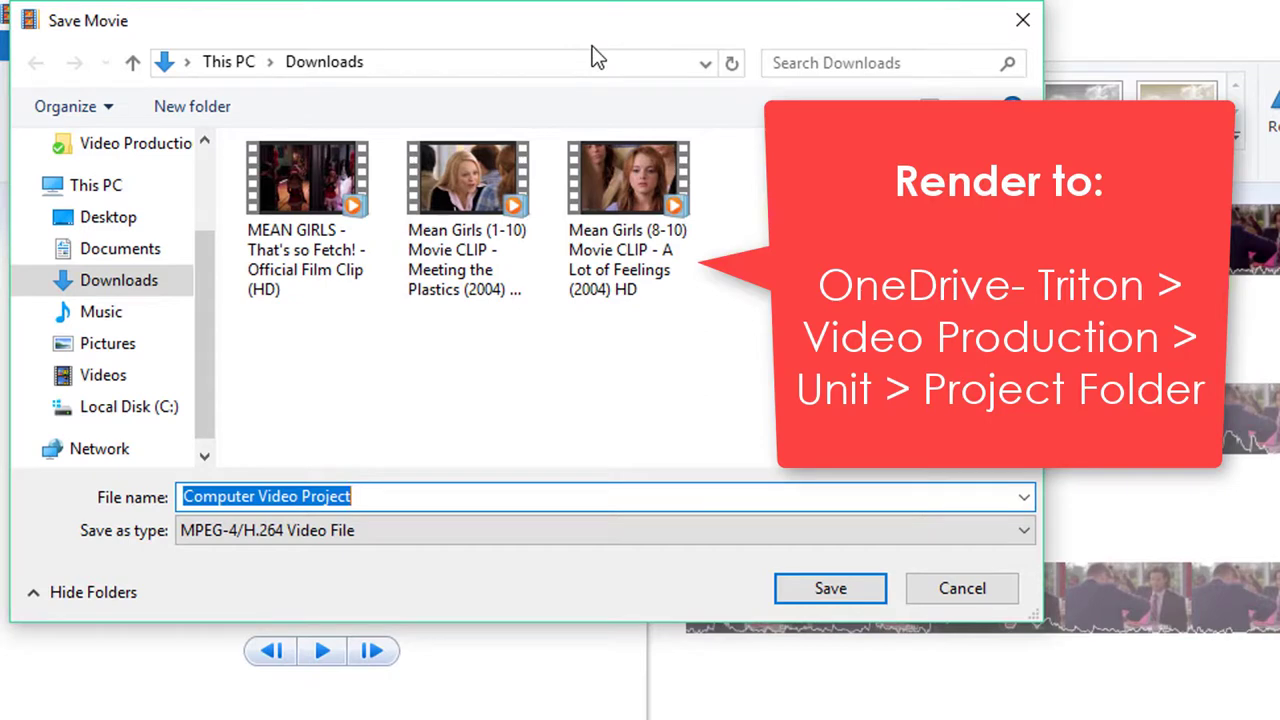
{"action": "left_click_drag", "start_coordinate": [206, 288], "coordinate": [199, 212]}
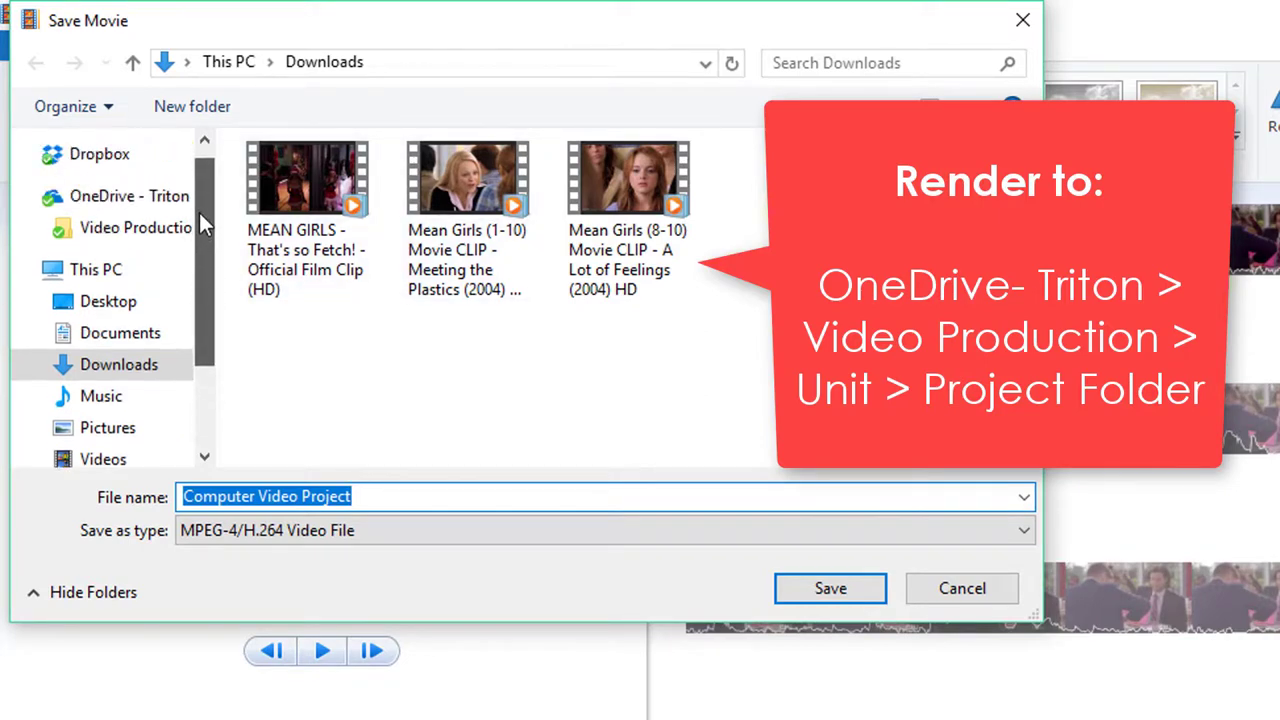
{"action": "left_click", "coordinate": [141, 205]}
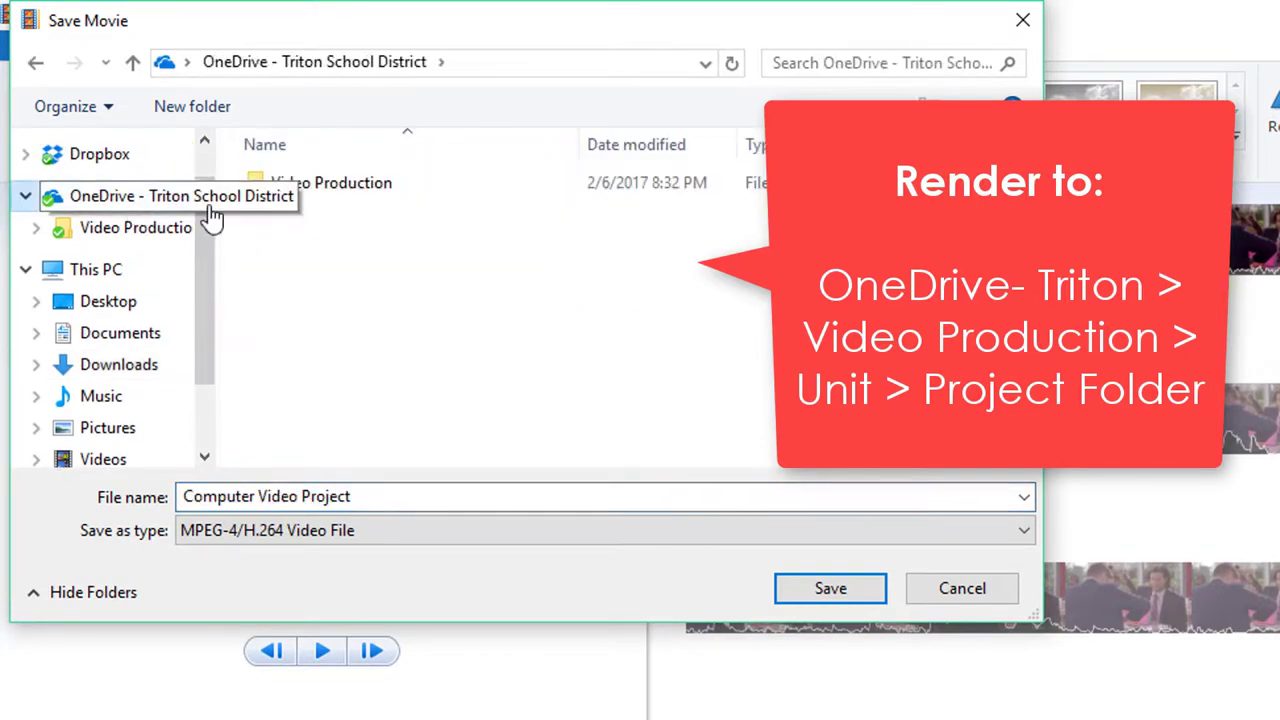
{"action": "double_click", "coordinate": [305, 190]}
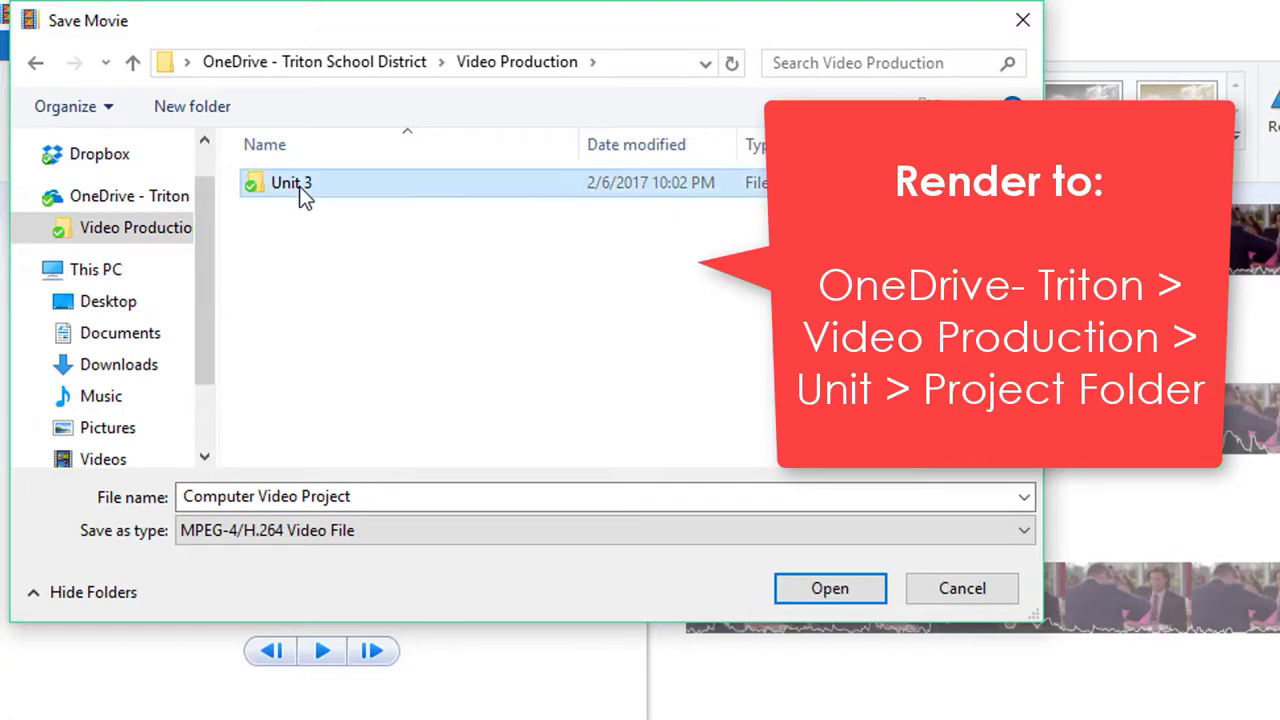
{"action": "double_click", "coordinate": [305, 192]}
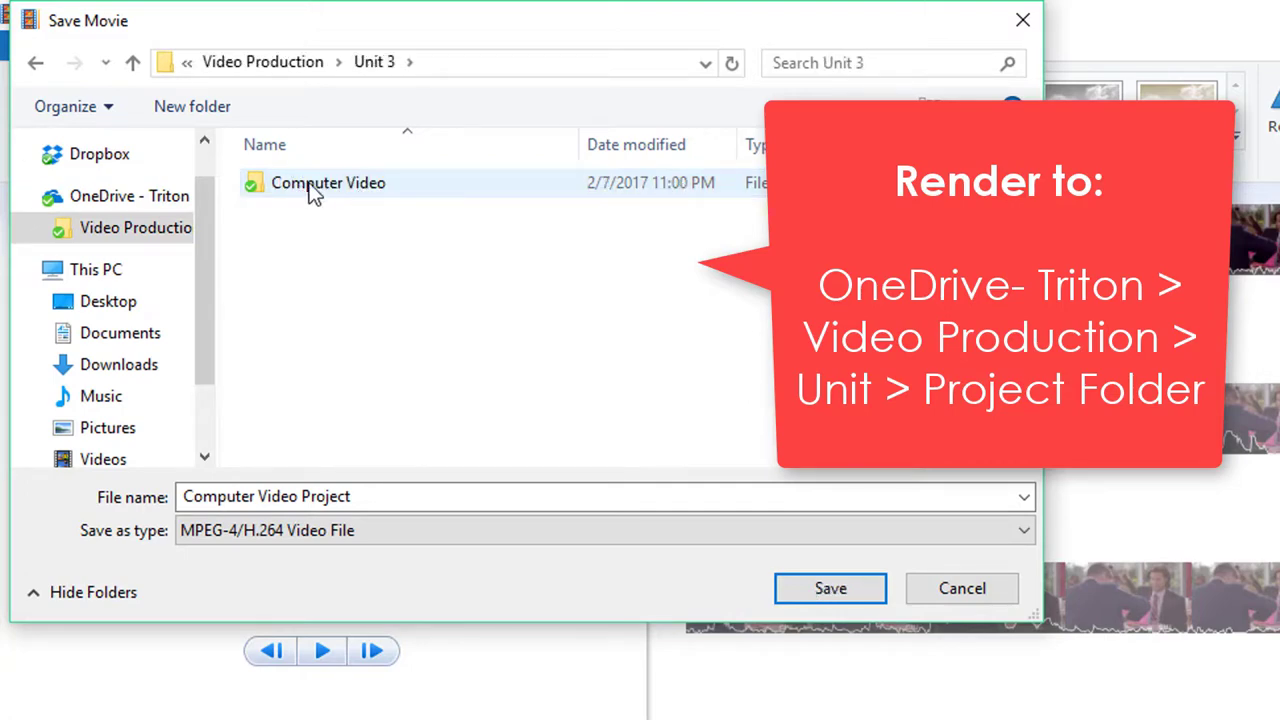
{"action": "double_click", "coordinate": [310, 190]}
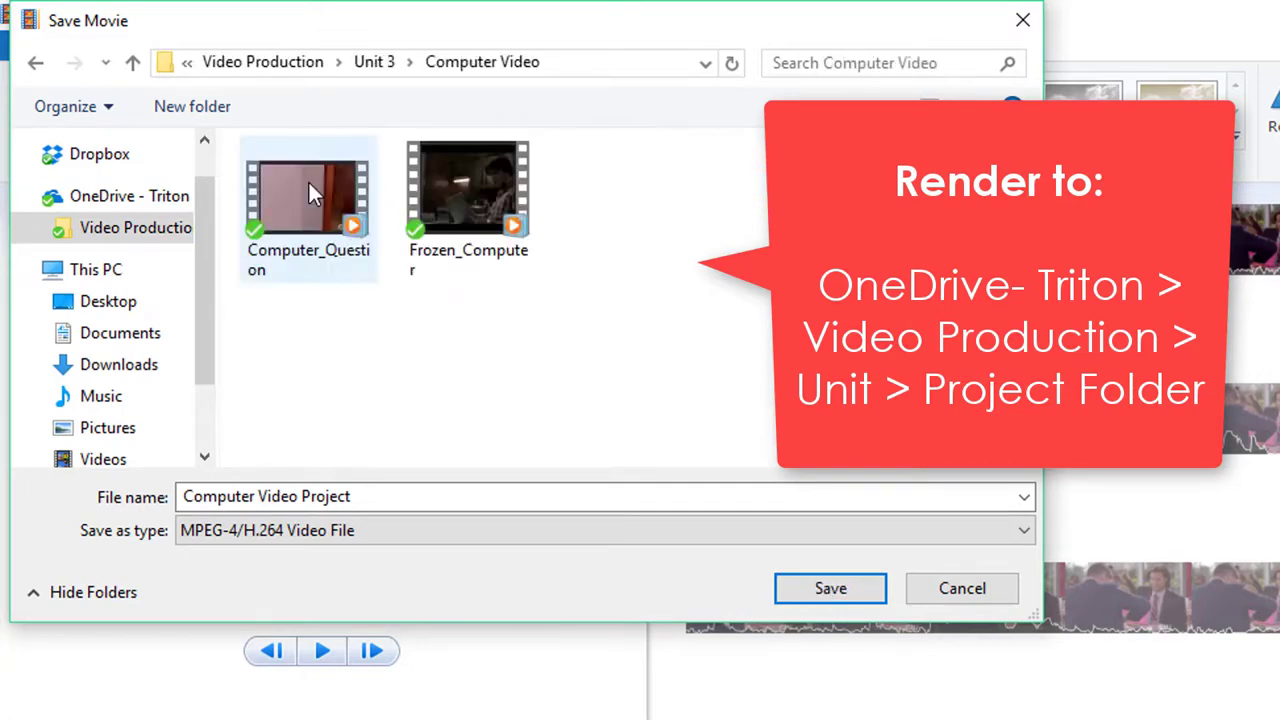
{"action": "left_click", "coordinate": [387, 491]}
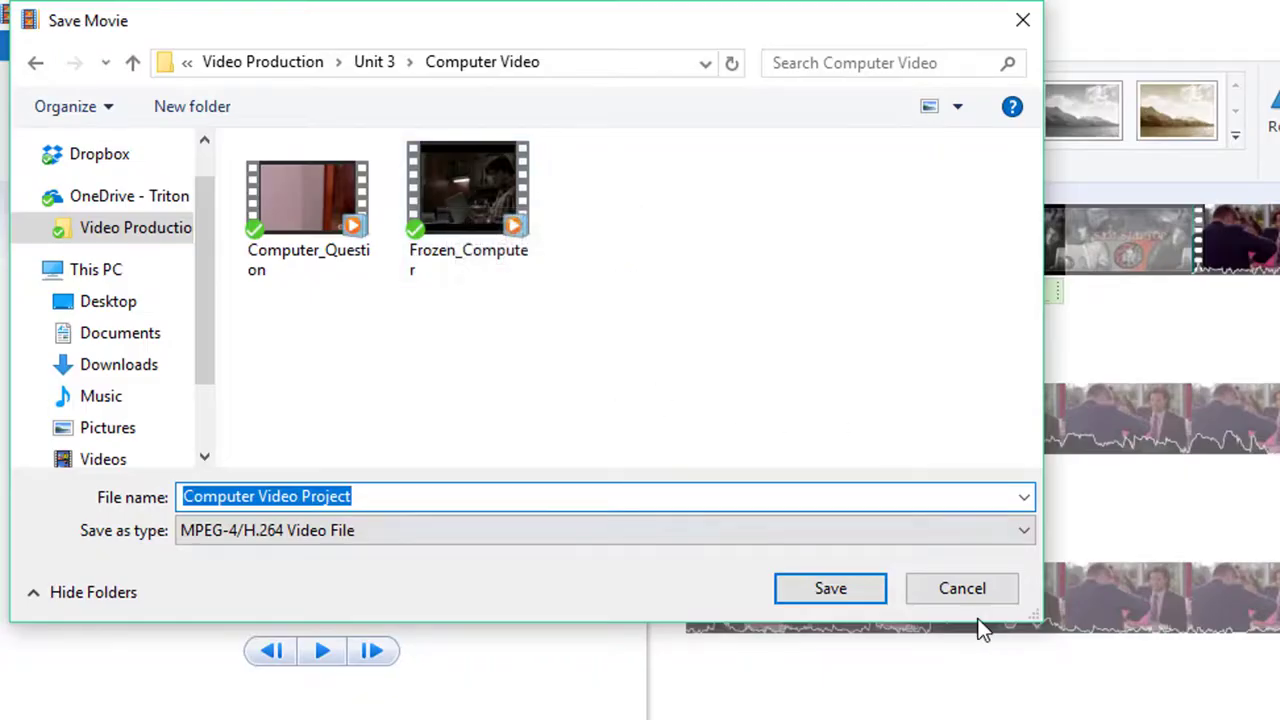
{"action": "left_click", "coordinate": [962, 588]}
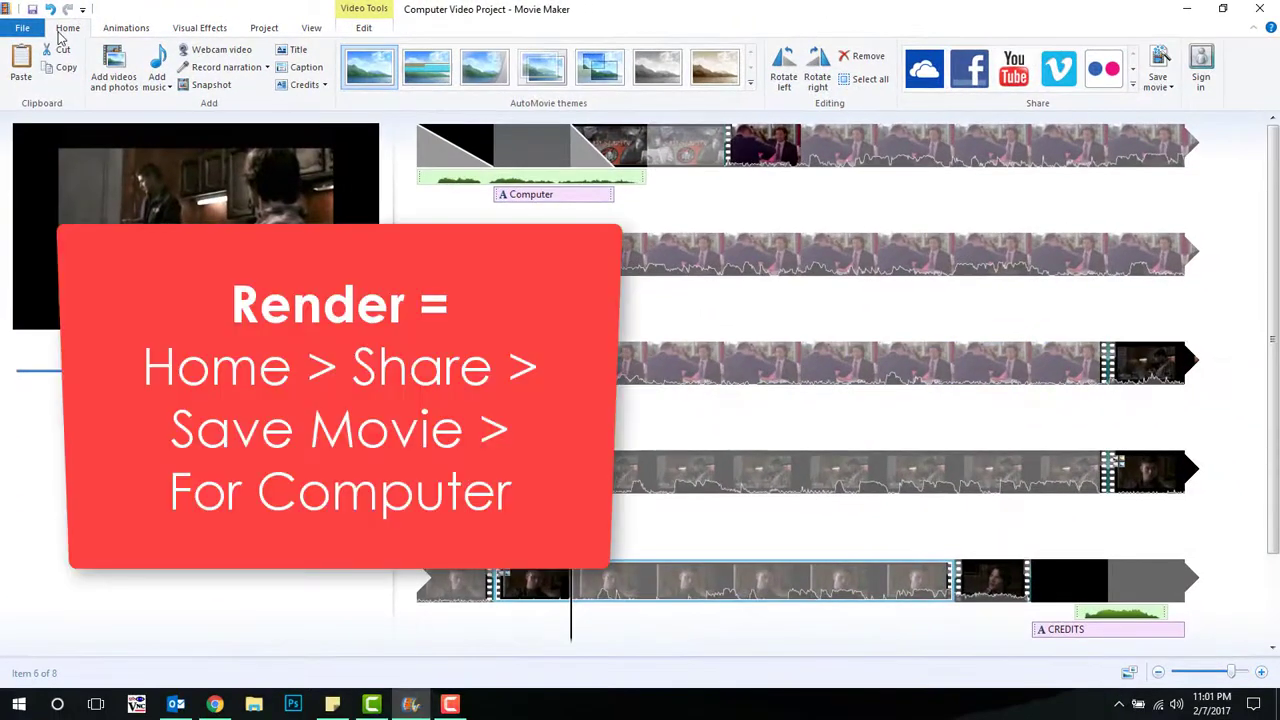
{"action": "left_click", "coordinate": [1158, 86]}
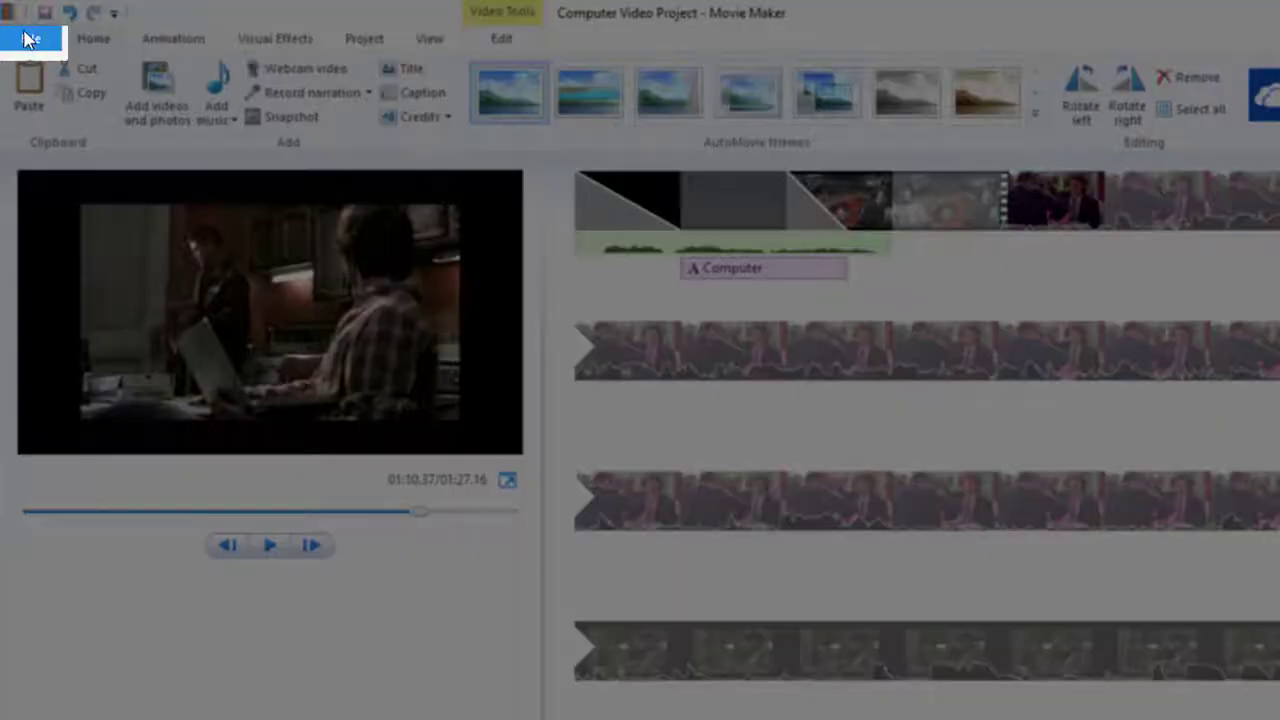
Start saving the movie with the For computer setting and choose Video Production > Unit 3 > Computer Video as the destination folder
{"action": "left_click", "coordinate": [22, 30]}
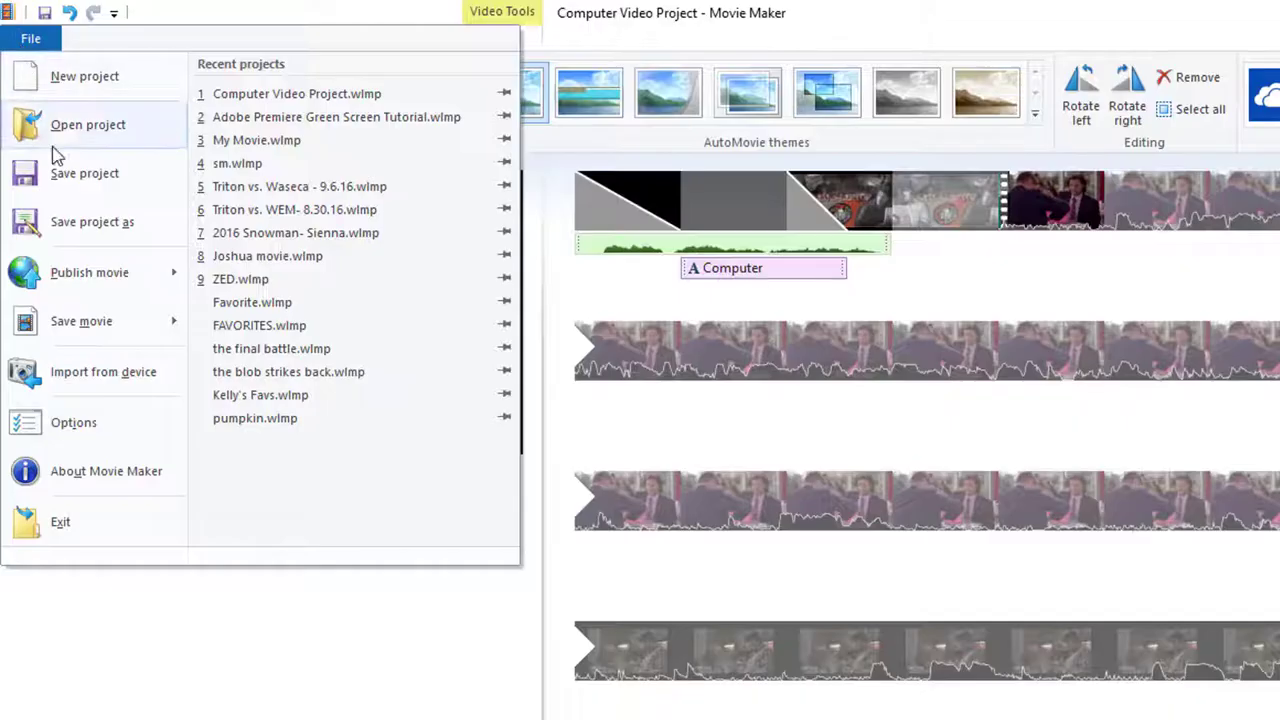
{"action": "mouse_move", "coordinate": [150, 316]}
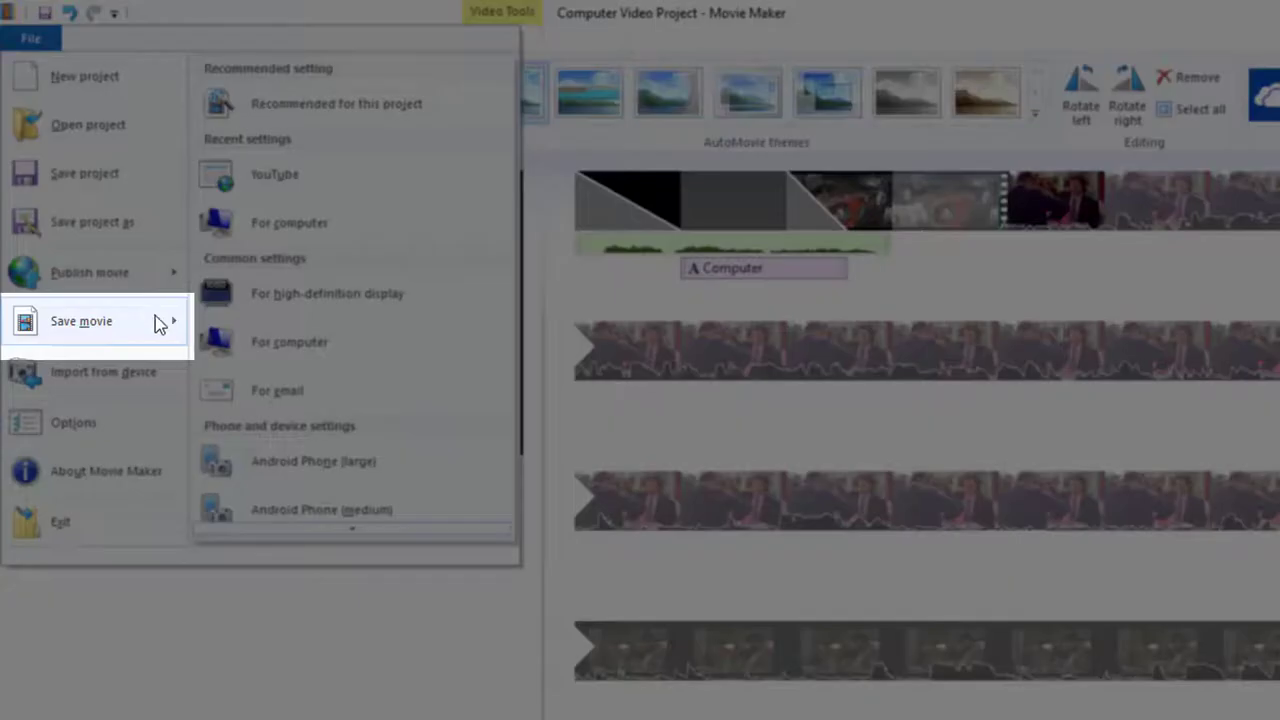
{"action": "left_click", "coordinate": [312, 222]}
{"action": "left_click", "coordinate": [113, 234]}
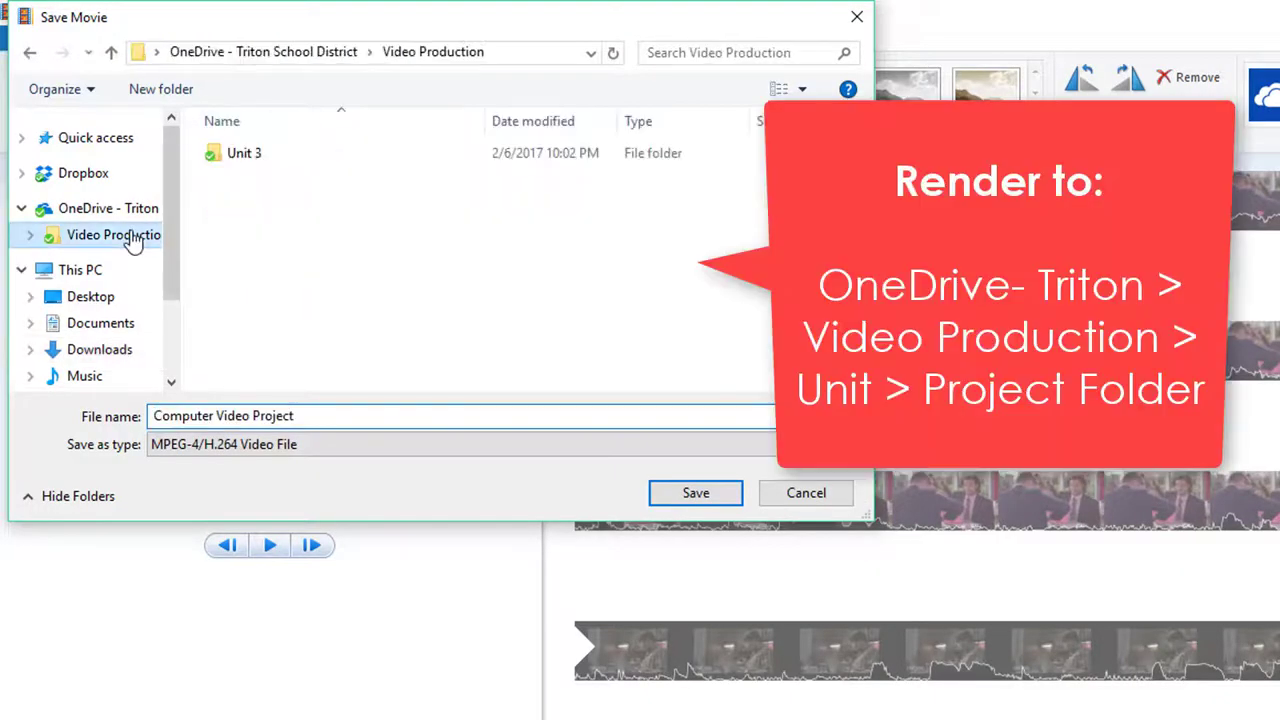
{"action": "double_click", "coordinate": [245, 163]}
{"action": "double_click", "coordinate": [248, 160]}
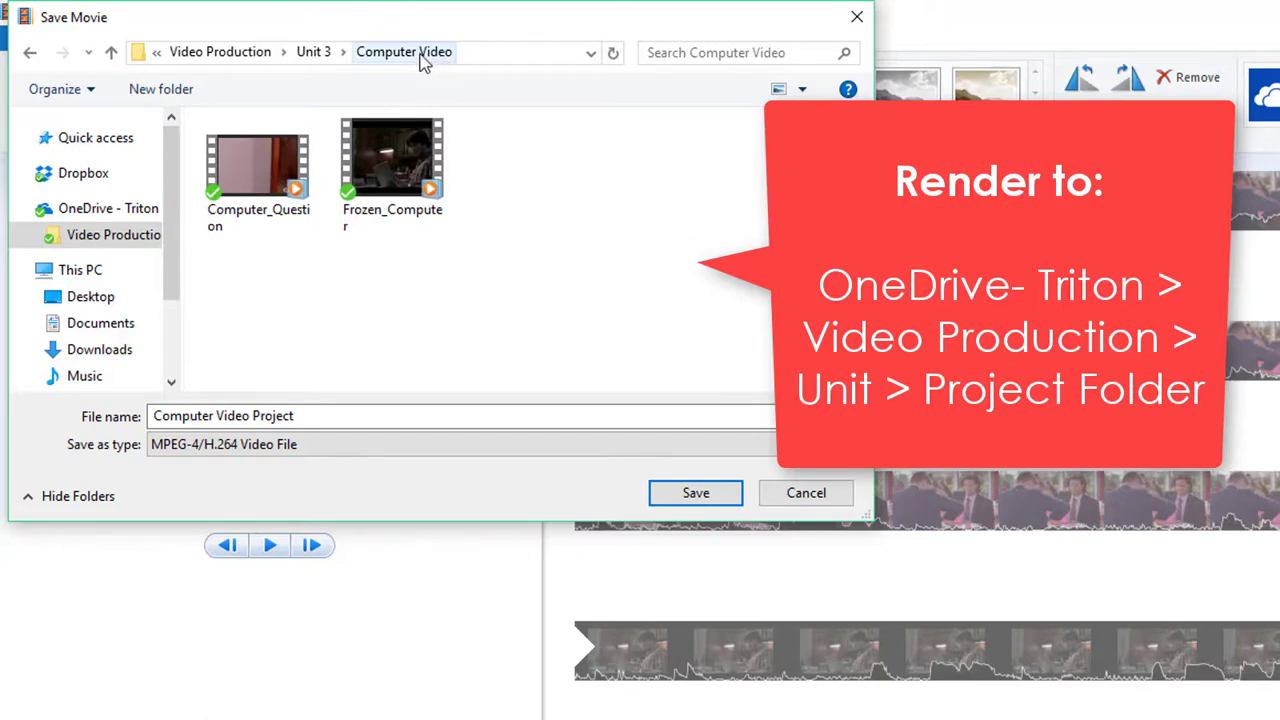
Name the movie file Supernatural Computer Movie and render it as an MPEG-4/H.264 video
{"action": "left_click", "coordinate": [321, 412]}
{"action": "type", "text": "S"}
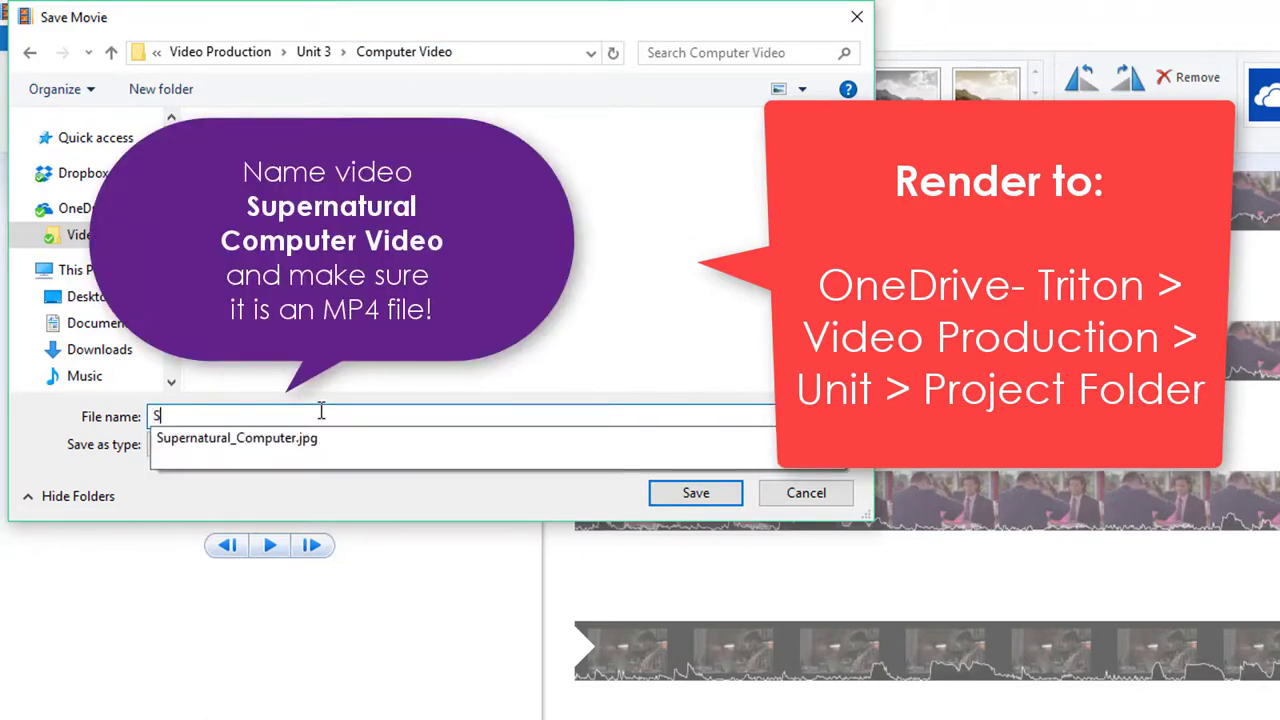
{"action": "type", "text": "upernatural Computer Movie"}
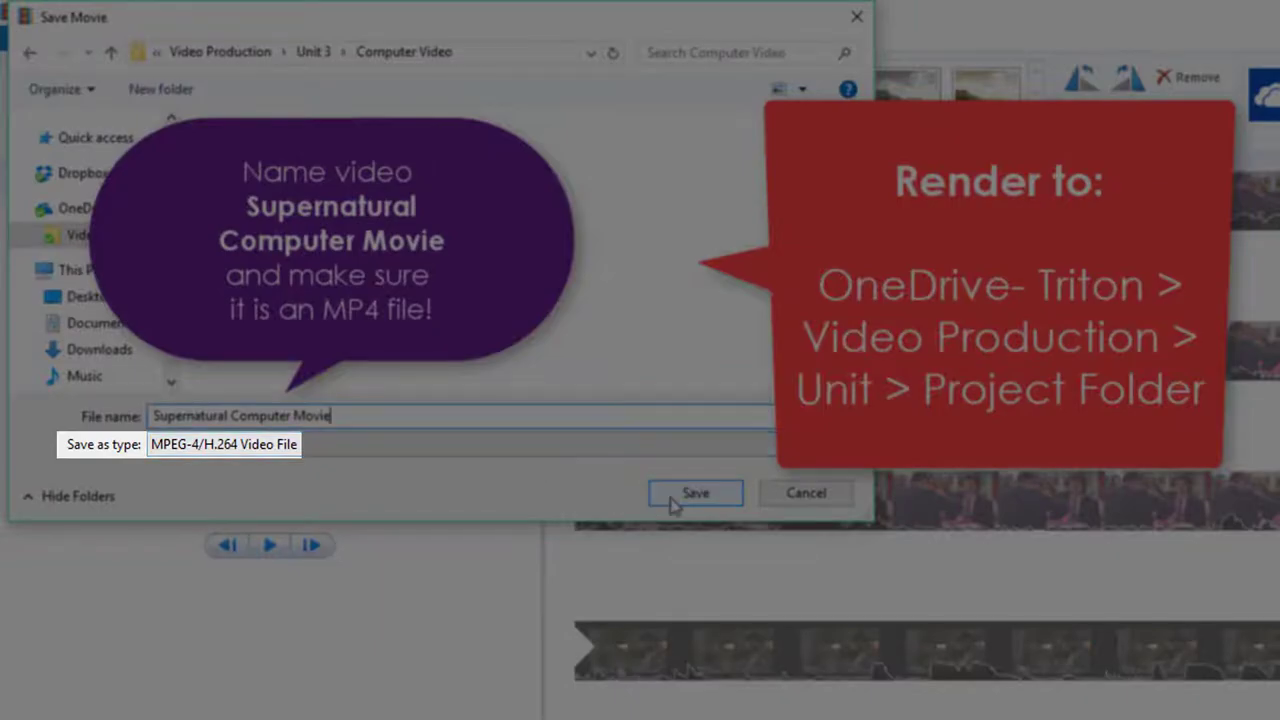
{"action": "left_click", "coordinate": [672, 500]}
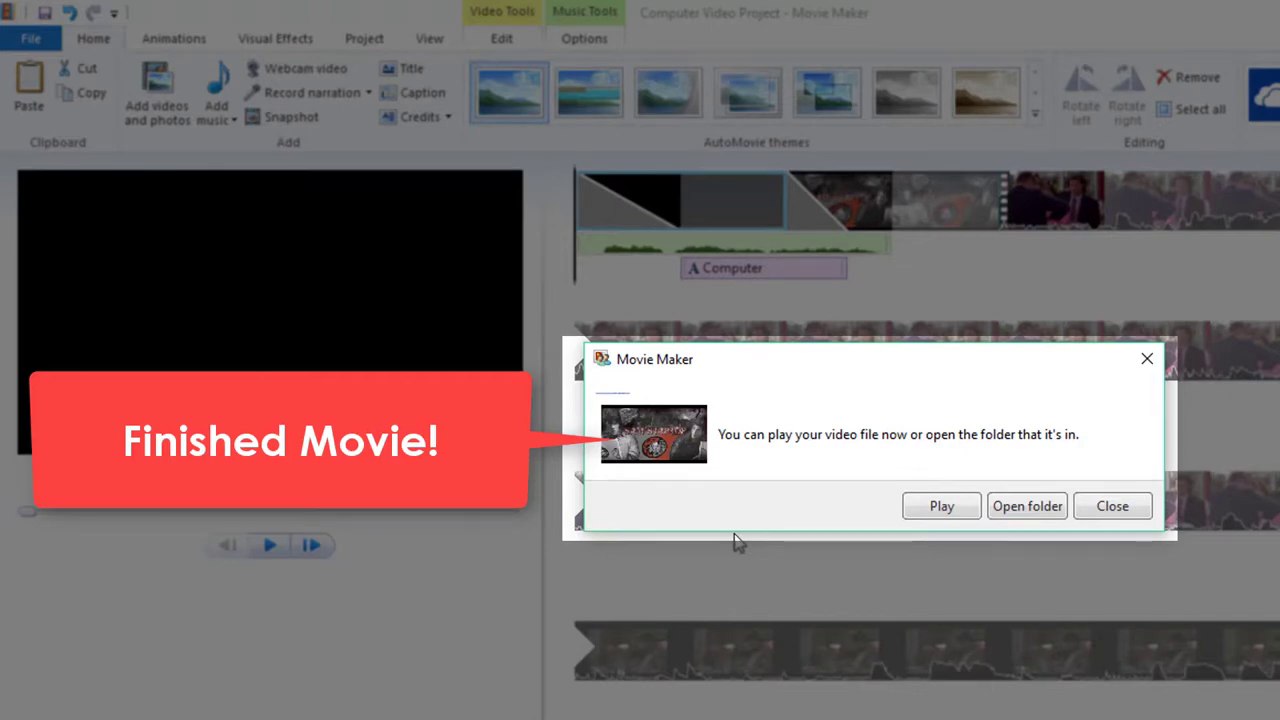
Open the folder holding the rendered video and play Supernatural Computer Movie
{"action": "left_click", "coordinate": [1030, 506]}
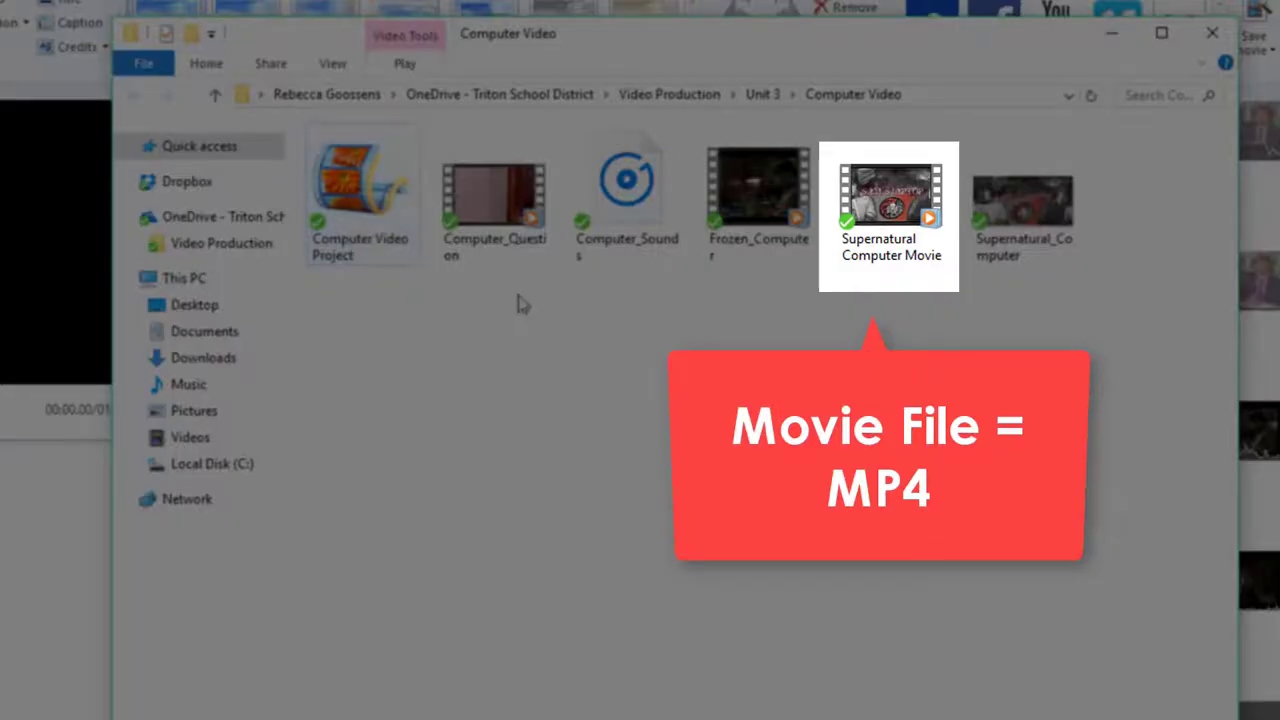
{"action": "mouse_move", "coordinate": [920, 233]}
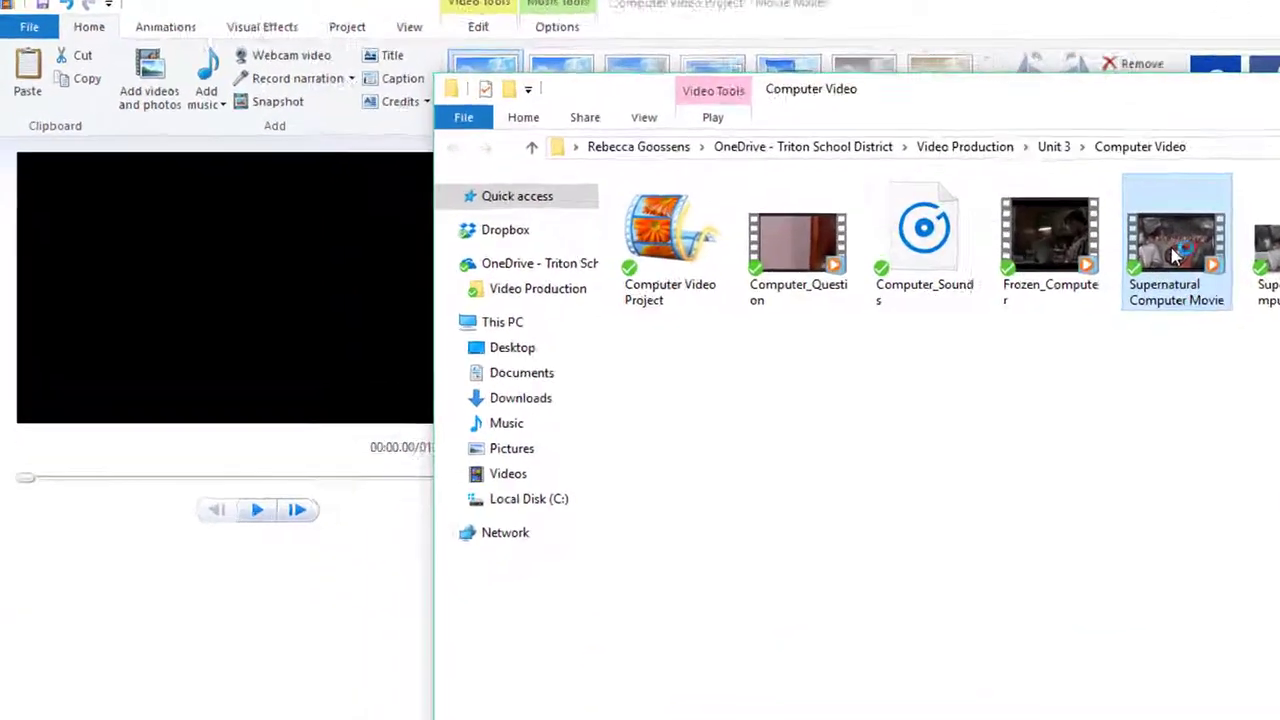
{"action": "double_click", "coordinate": [893, 200]}
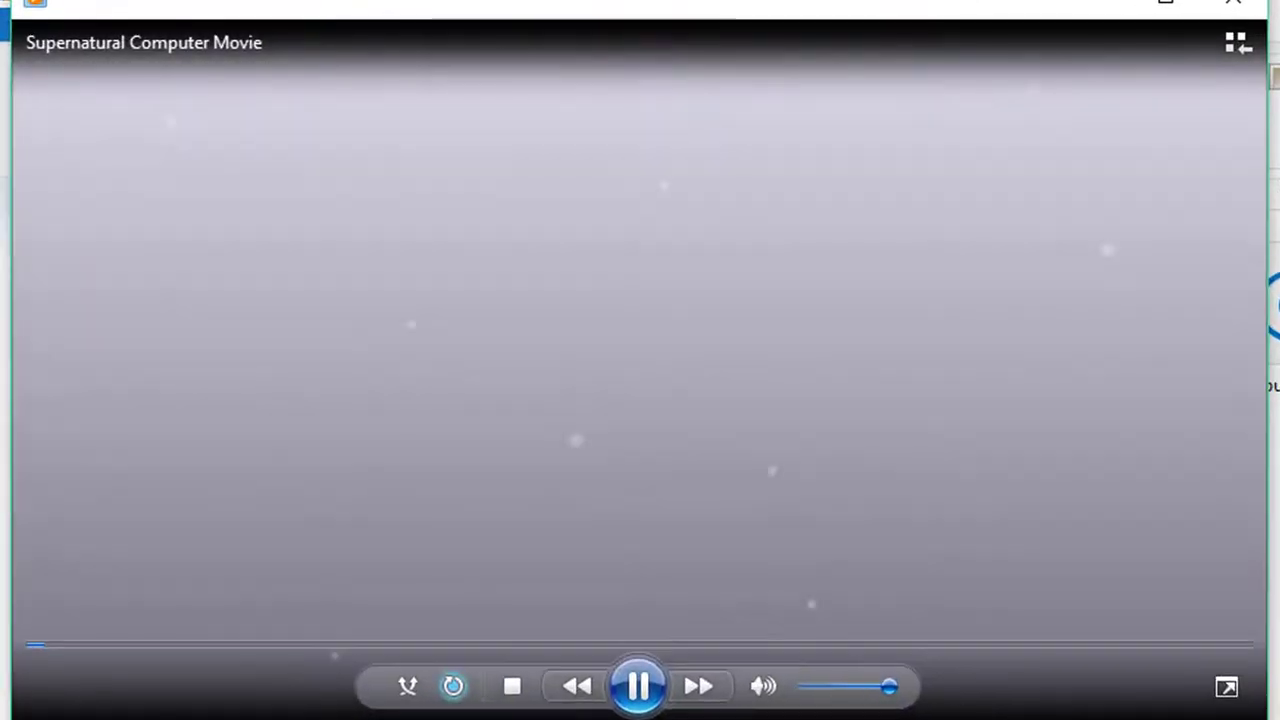